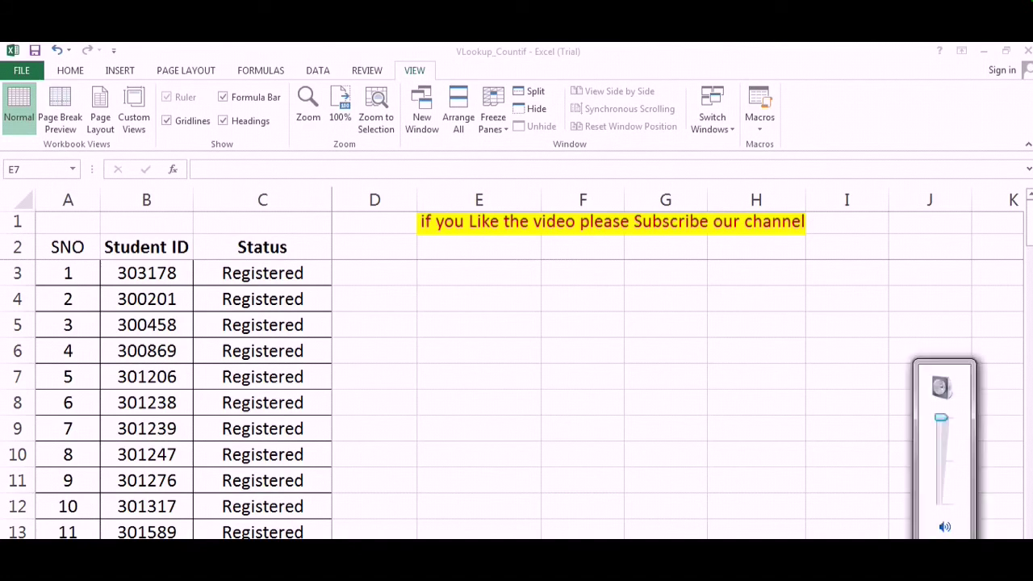
# - Narrow the SNO column on the registered students sheet so it just fits its heading
pyautogui.click(944, 526)
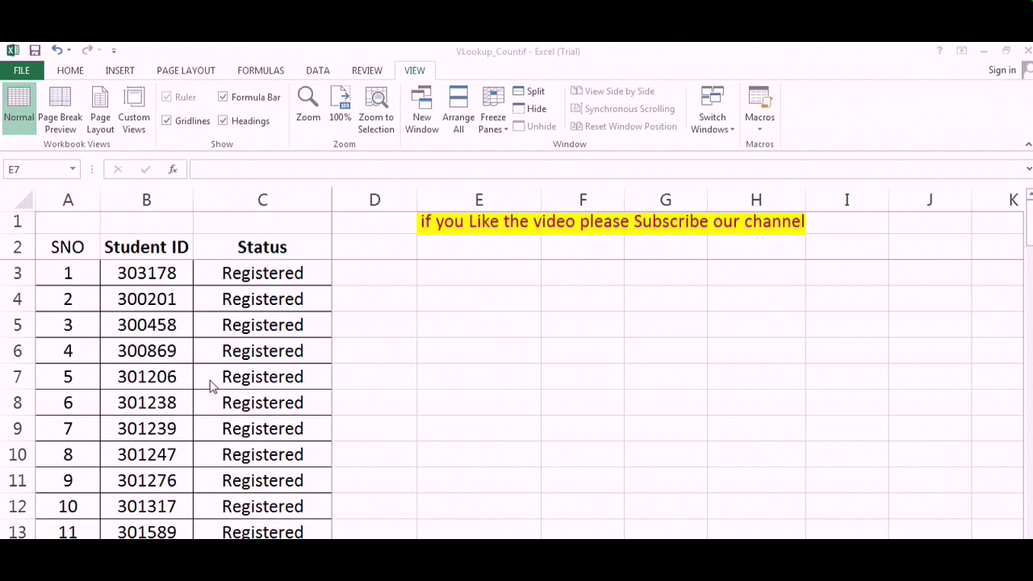
pyautogui.hotkey('alt', 'Tab')
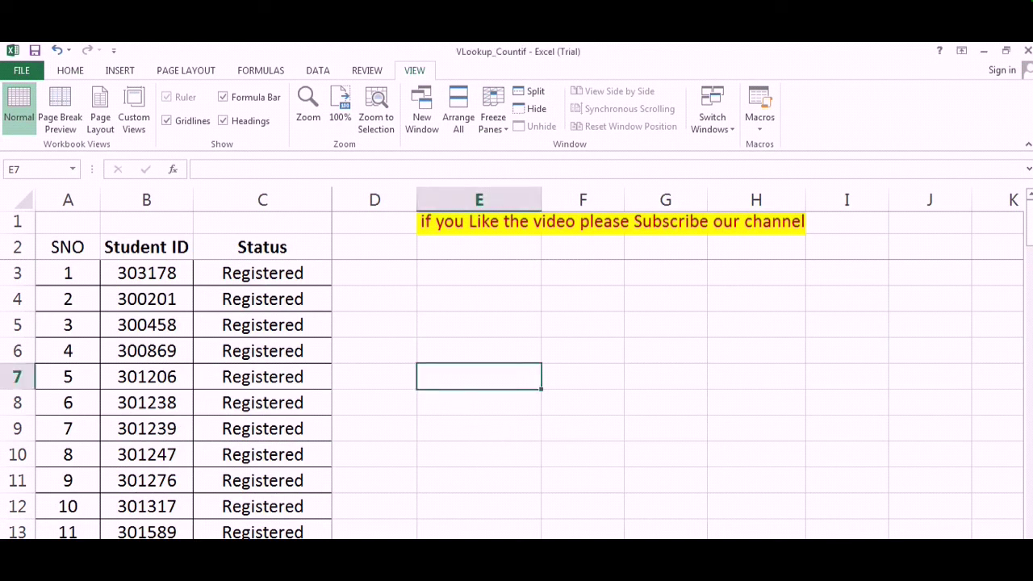
pyautogui.scroll(3, 517, 363)
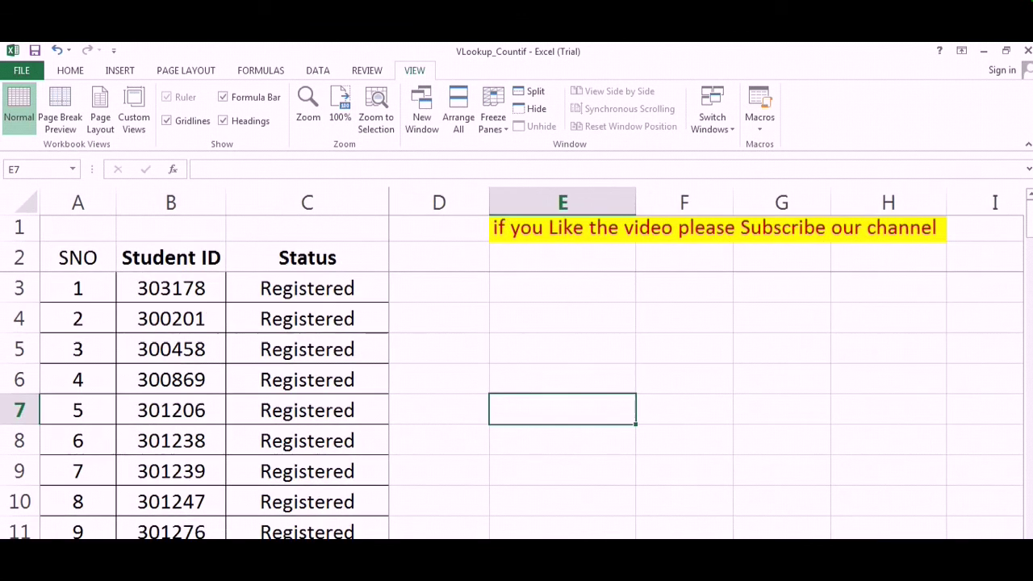
pyautogui.click(168, 288)
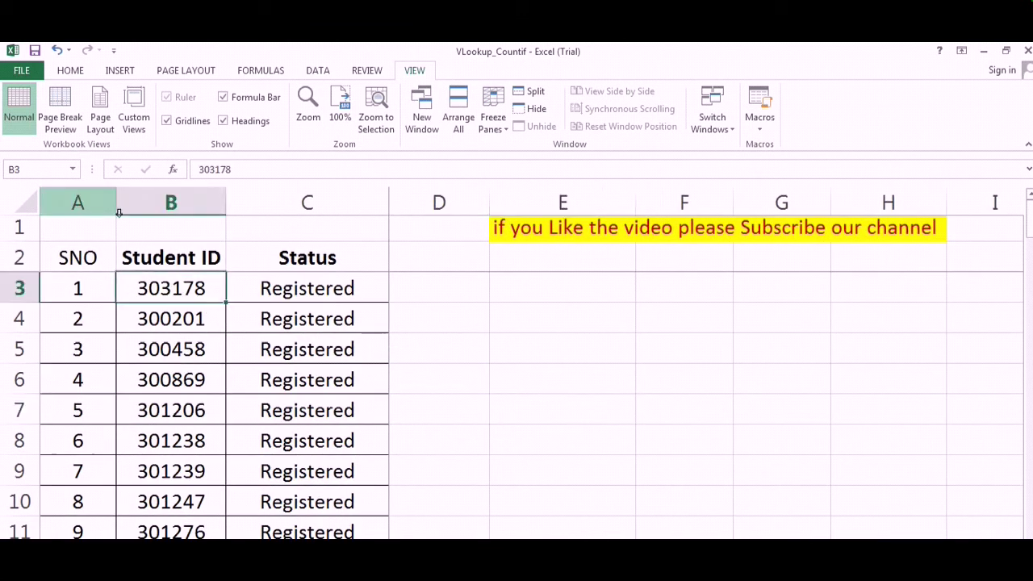
pyautogui.moveTo(124, 209); pyautogui.dragTo(86, 203)
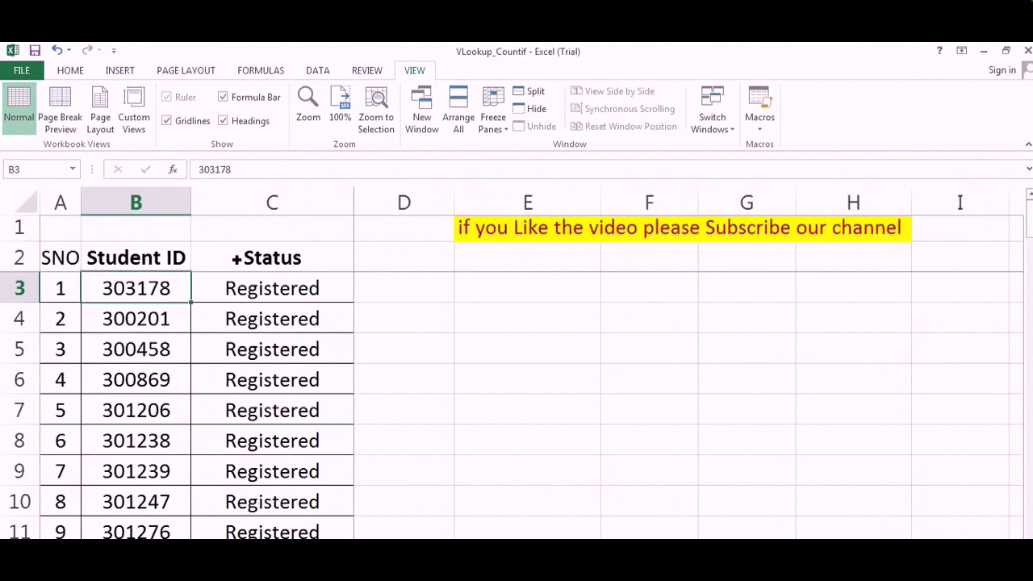
# - Examine the Status column of the student list from the first record to the last and back to the header
pyautogui.click(298, 280)
pyautogui.press('Down')
pyautogui.press('Down')
pyautogui.press('Down')
pyautogui.press('Down')
pyautogui.press('Down')
pyautogui.press('Down')
pyautogui.press('Down')
pyautogui.press('Down')
pyautogui.press('Down')
pyautogui.press('Down')
pyautogui.press('Down')
pyautogui.press('Down')
pyautogui.press('Down')
pyautogui.press('Down')
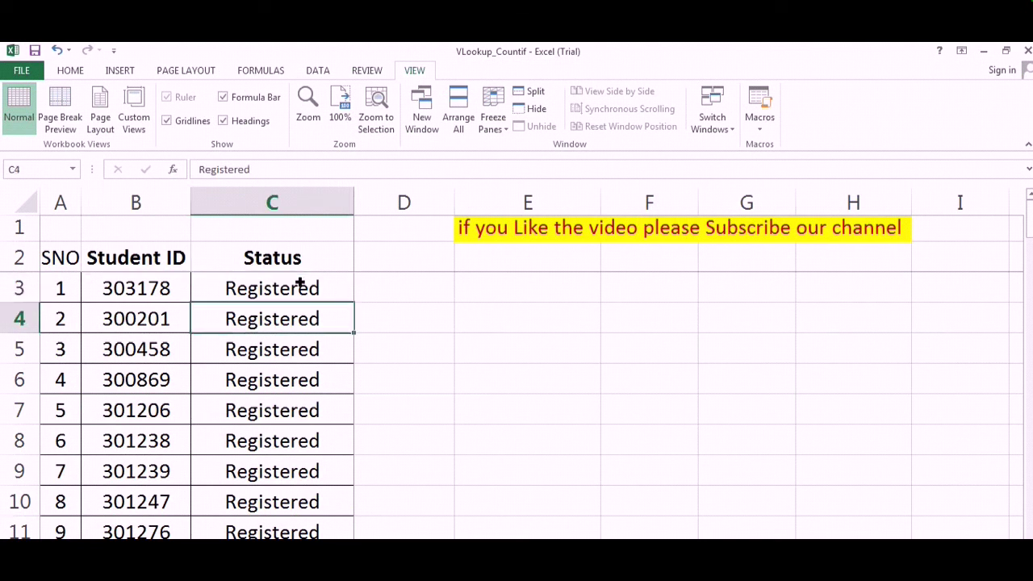
pyautogui.press('Down')
pyautogui.press('Down')
pyautogui.press('Down')
pyautogui.press('Down')
pyautogui.press('Down')
pyautogui.press('Down')
pyautogui.press('Down')
pyautogui.press('Down')
pyautogui.press('Down')
pyautogui.press('Down')
pyautogui.press('Down')
pyautogui.press('Down')
pyautogui.press('Down')
pyautogui.press('Down')
pyautogui.press('Down')
pyautogui.press('Down')
pyautogui.press('Down')
pyautogui.press('Down')
pyautogui.press('Down')
pyautogui.press('Down')
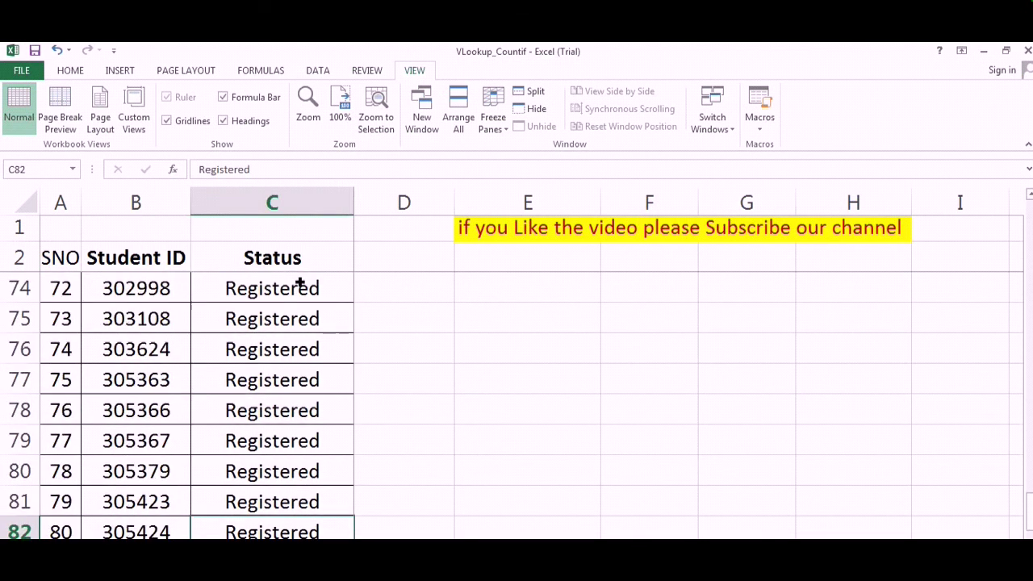
pyautogui.press('Down')
pyautogui.press('Up')
pyautogui.press('Up')
pyautogui.press('Up')
pyautogui.press('Up')
pyautogui.press('Up')
pyautogui.press('Up')
pyautogui.press('Up')
pyautogui.press('Up')
pyautogui.press('Up')
pyautogui.press('Up')
pyautogui.press('Up')
pyautogui.press('Up')
pyautogui.press('Up')
pyautogui.press('Up')
pyautogui.press('Up')
pyautogui.press('Up')
pyautogui.press('Up')
pyautogui.press('Up')
pyautogui.press('Up')
pyautogui.press('Up')
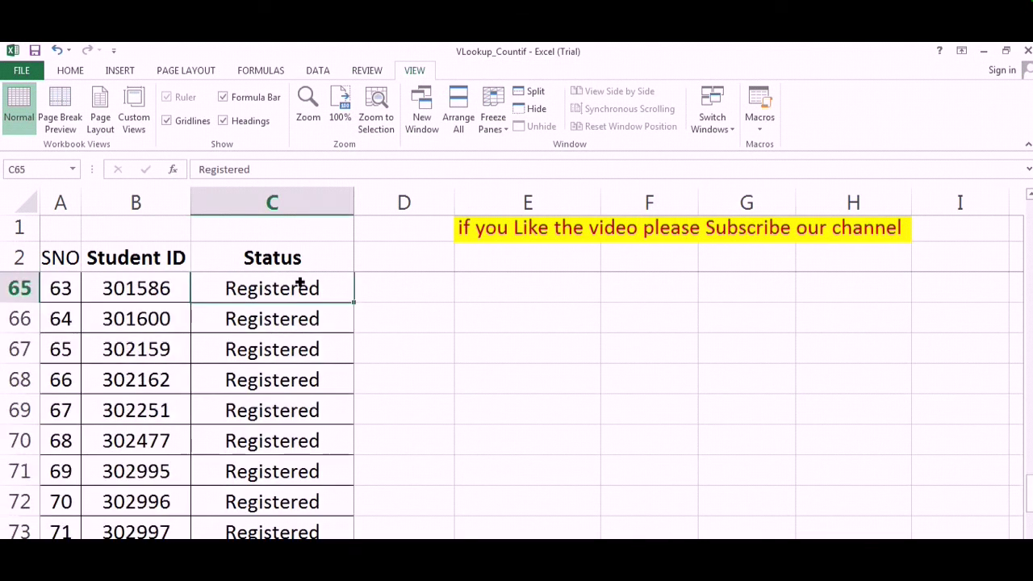
pyautogui.press('Up')
pyautogui.press('Up')
pyautogui.press('Up')
pyautogui.press('Up')
pyautogui.press('Up')
pyautogui.press('Up')
pyautogui.press('Up')
pyautogui.press('Up')
pyautogui.press('Up')
pyautogui.press('Up')
pyautogui.press('Up')
pyautogui.press('Up')
pyautogui.press('Up')
pyautogui.press('Up')
pyautogui.press('Up')
pyautogui.press('Up')
pyautogui.press('Up')
pyautogui.press('Up')
pyautogui.press('Up')
pyautogui.press('Up')
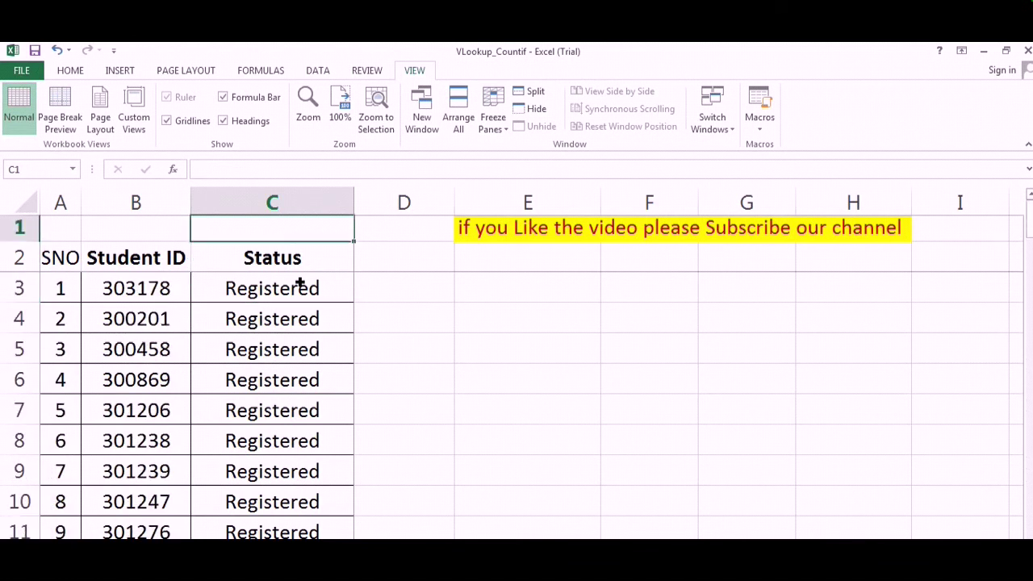
pyautogui.press('Down')
pyautogui.press('Down')
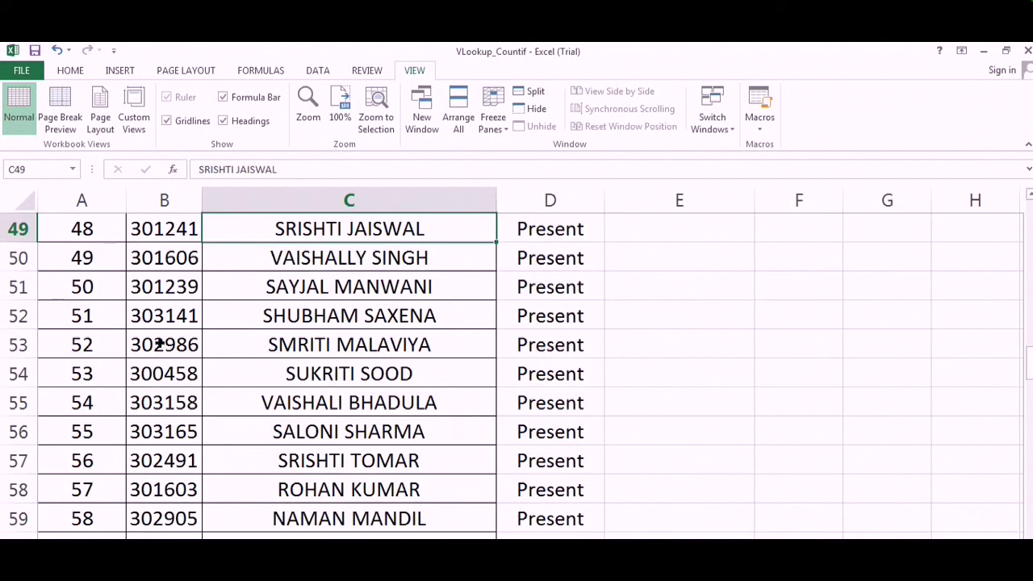
# - Look through the APP NO column on the Attendence sheet back up to its header
pyautogui.click(160, 345)
pyautogui.press('Up')
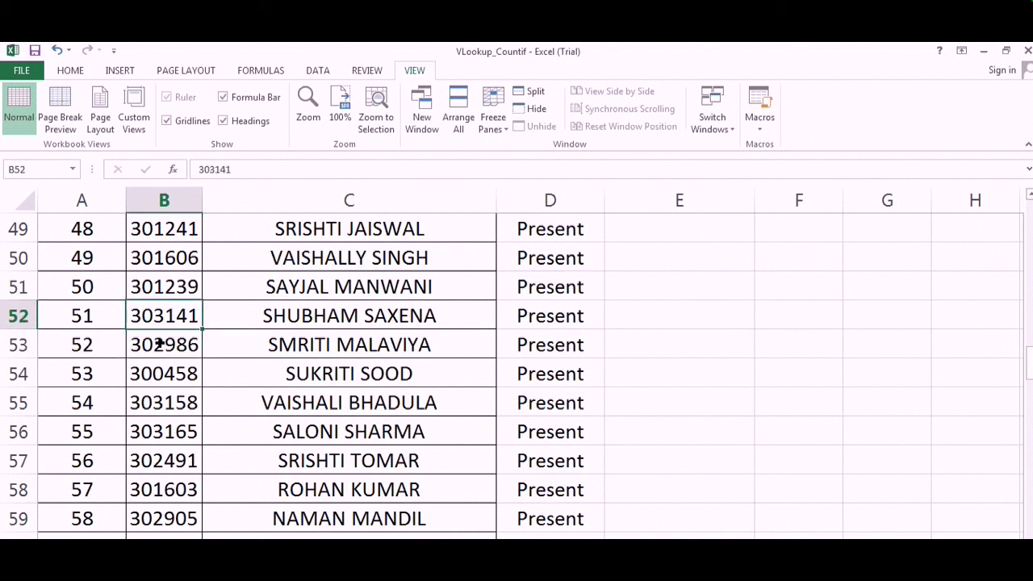
pyautogui.press('Up')
pyautogui.press('Up')
pyautogui.press('Up')
pyautogui.press('Up')
pyautogui.press('Up')
pyautogui.press('Up')
pyautogui.press('Up')
pyautogui.press('Up')
pyautogui.press('Up')
pyautogui.press('Up')
pyautogui.press('Up')
pyautogui.press('Up')
pyautogui.press('Up')
pyautogui.press('Up')
pyautogui.press('Up')
pyautogui.press('Up')
pyautogui.press('Up')
pyautogui.press('Up')
pyautogui.press('Up')
pyautogui.press('Up')
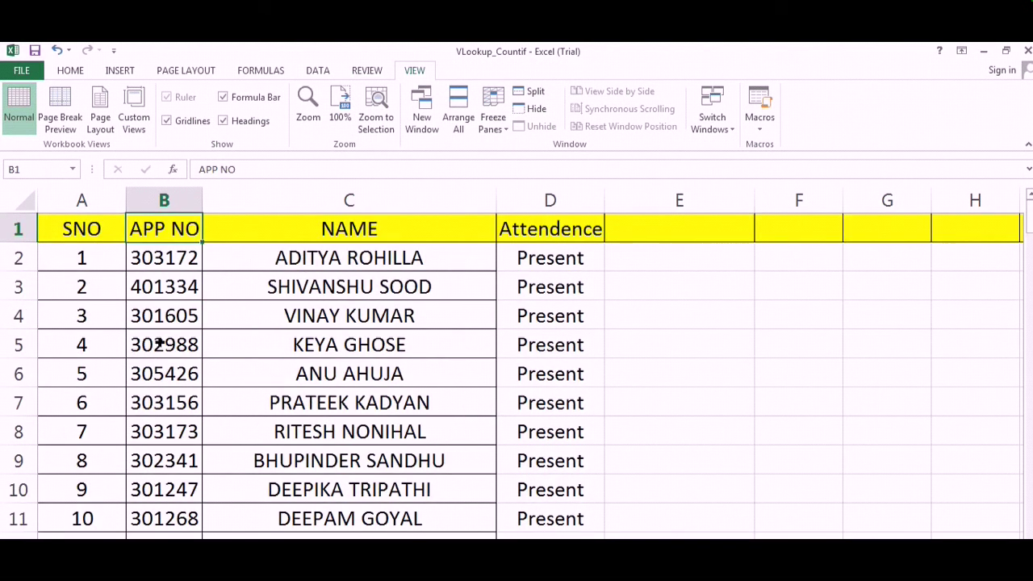
# - Hide the NAME column on the Attendence sheet
pyautogui.rightClick(348, 208)
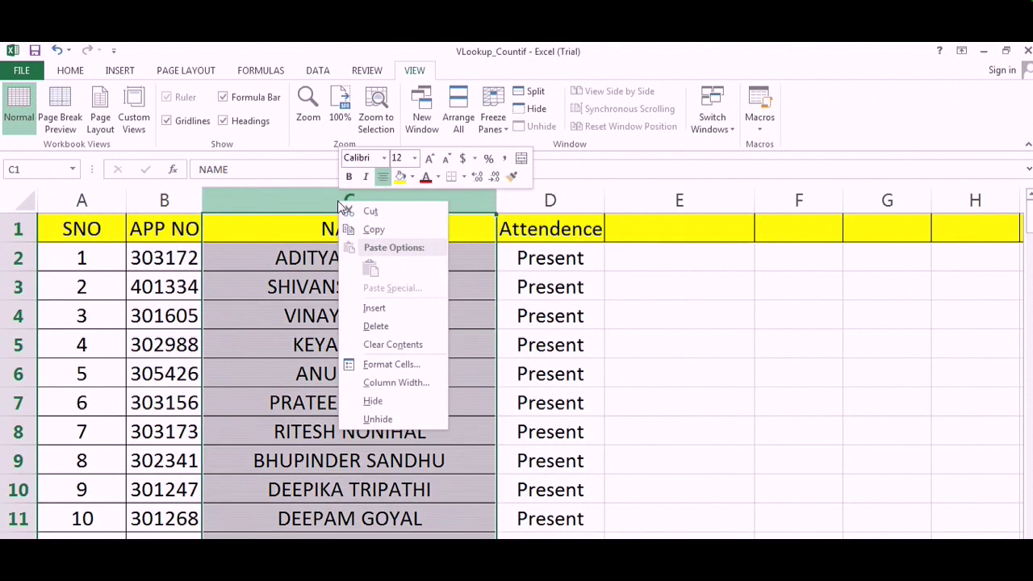
pyautogui.click(373, 400)
pyautogui.click(343, 269)
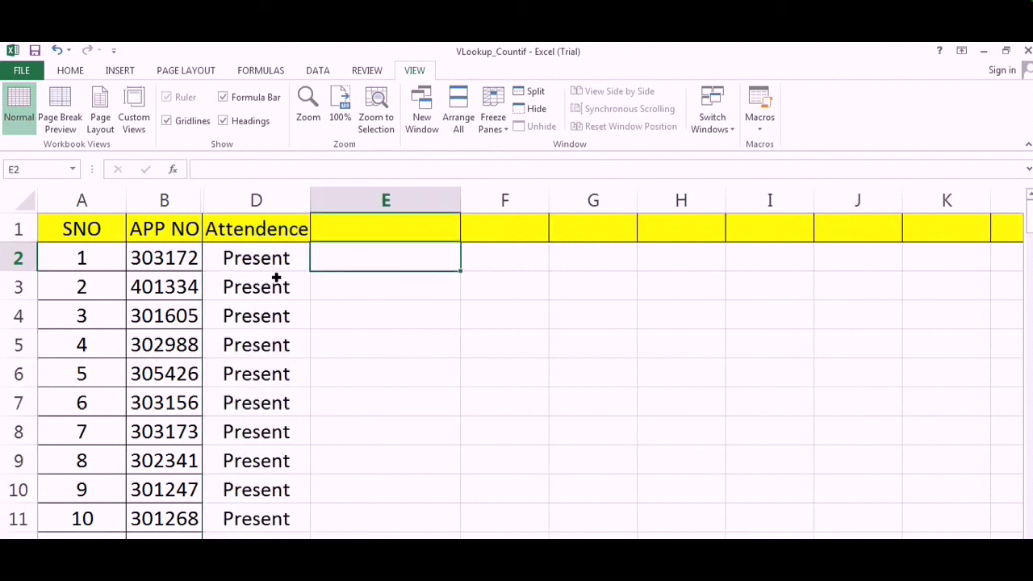
pyautogui.click(257, 200)
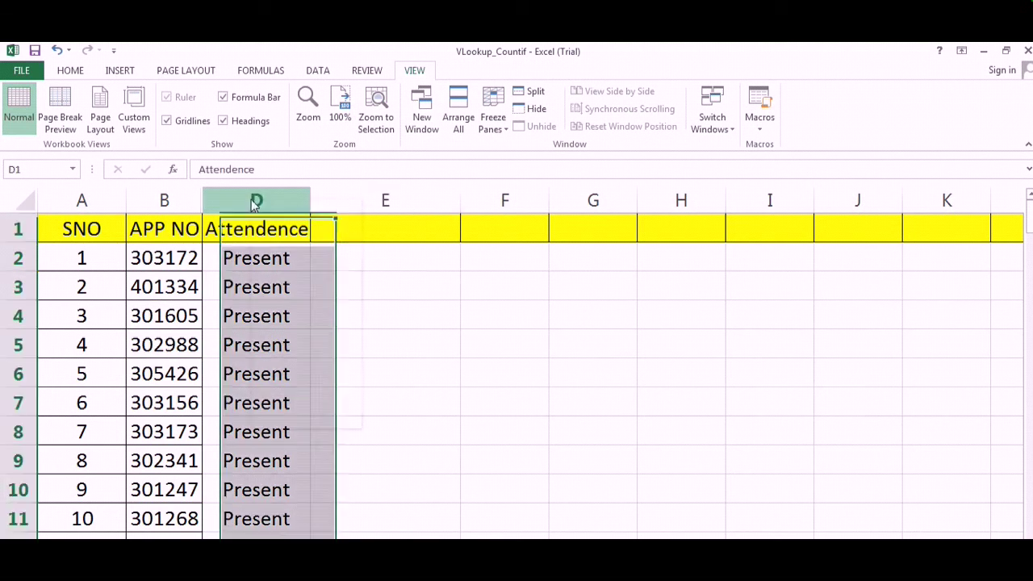
pyautogui.rightClick(255, 202)
pyautogui.press('Escape')
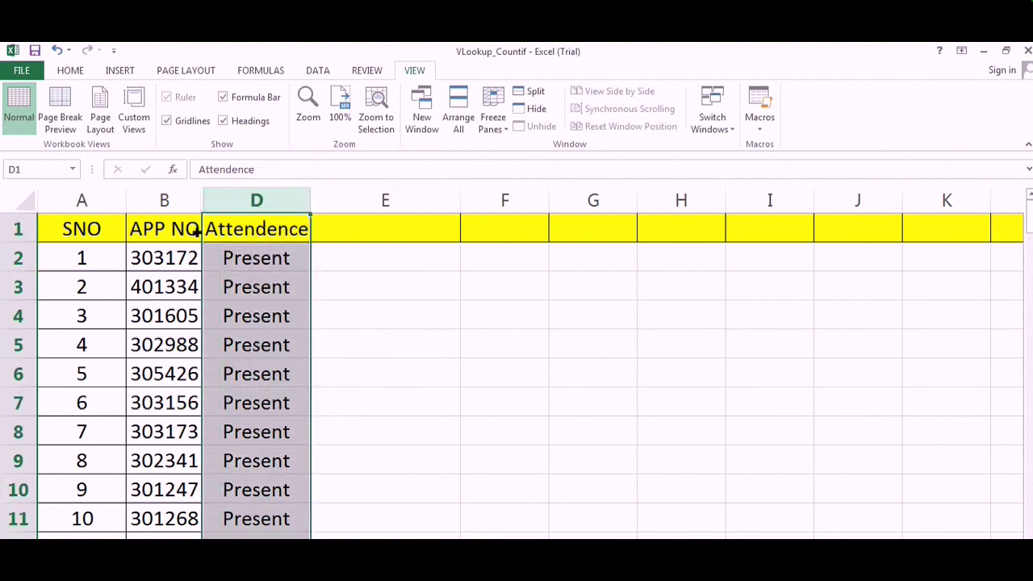
pyautogui.click(251, 292)
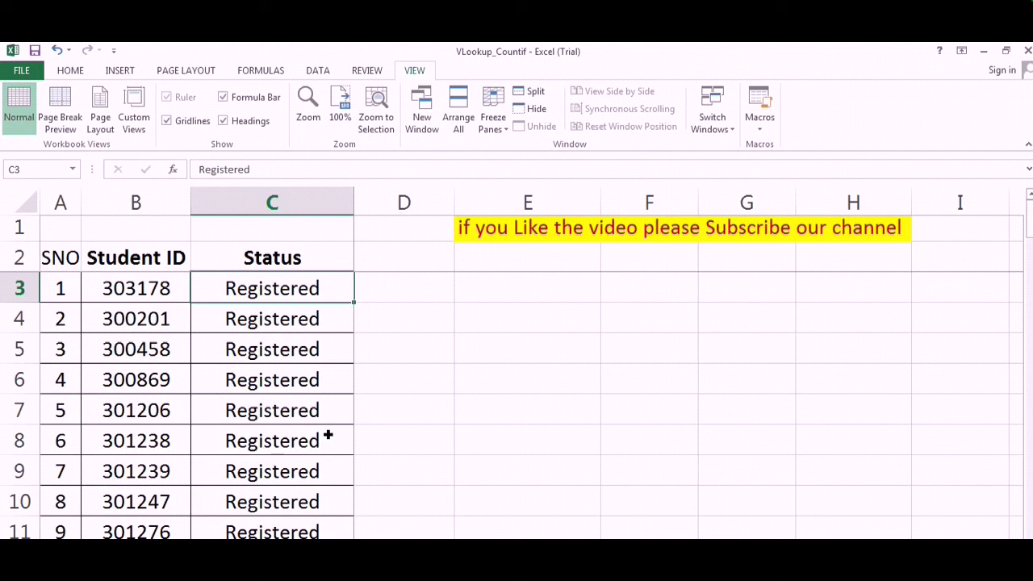
# - Narrow the Status column slightly on the registered students sheet
pyautogui.click(318, 401)
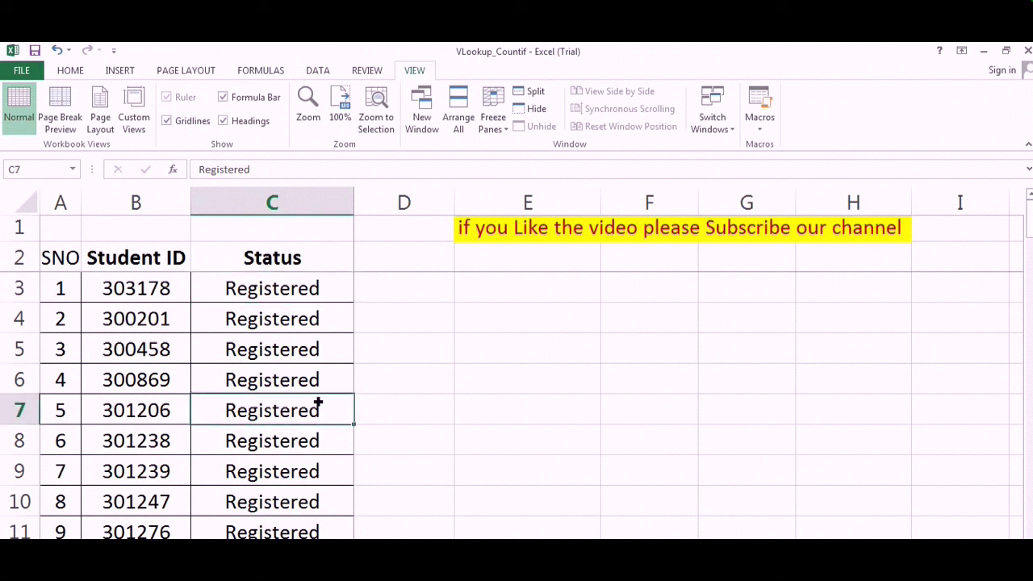
pyautogui.hotkey('ctrl', 'pagedown')
pyautogui.moveTo(355, 212); pyautogui.dragTo(330, 217)
pyautogui.click(388, 295)
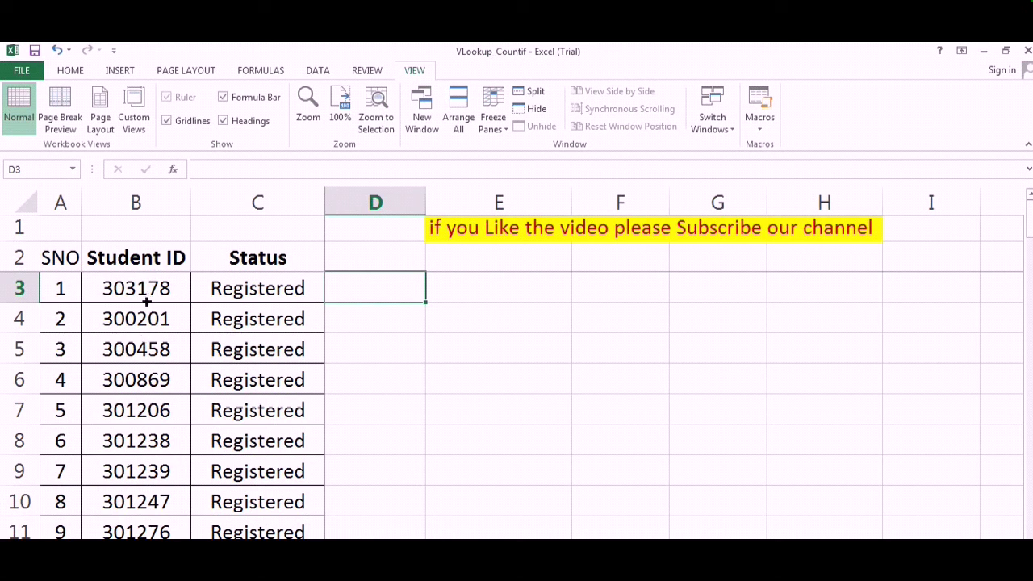
# - Rename the APP NO header on the Attendence sheet to Student ID and widen its column to fit
pyautogui.moveTo(143, 294); pyautogui.dragTo(148, 438)
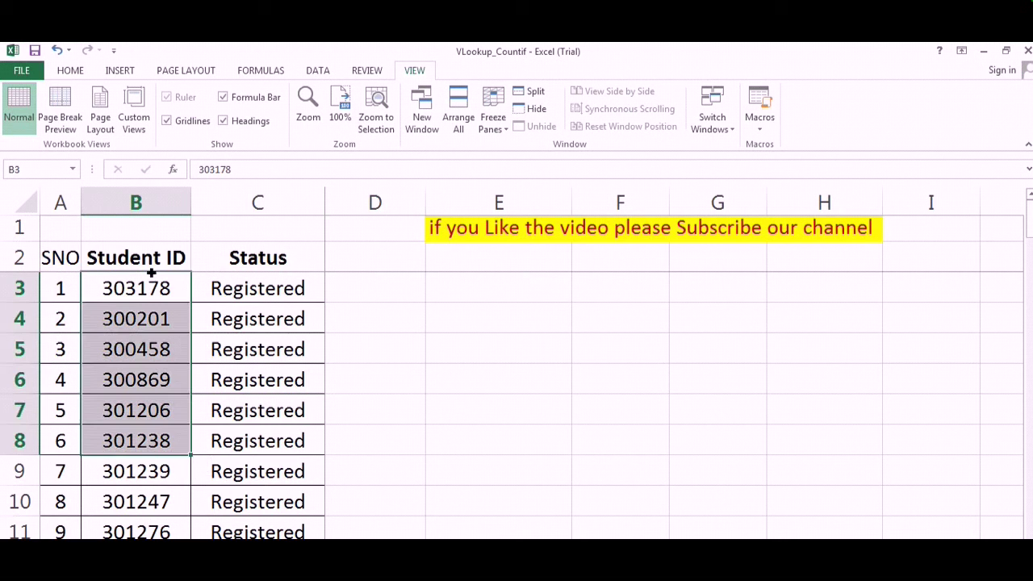
pyautogui.click(152, 285)
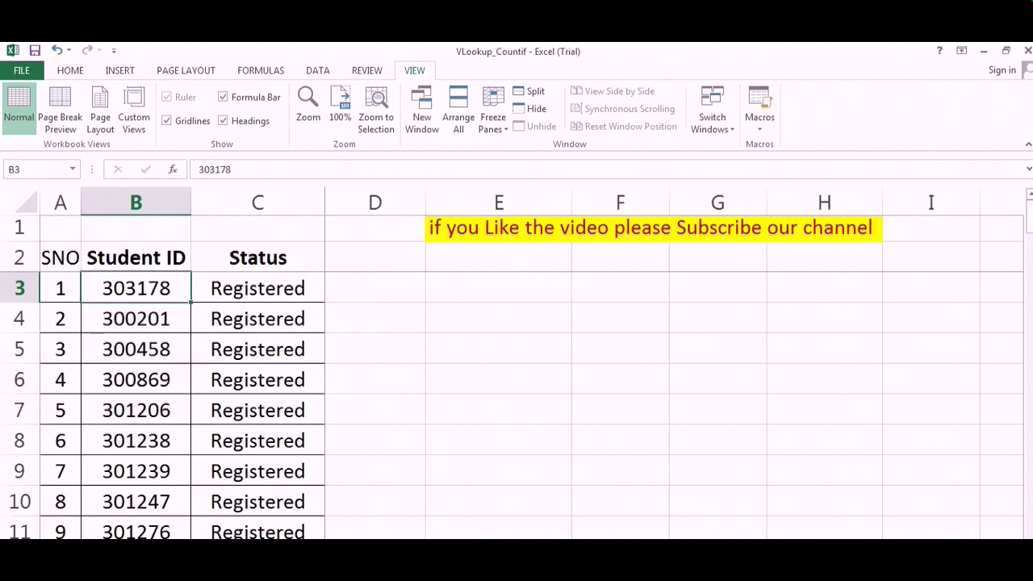
pyautogui.hotkey('ctrl', 'pagedown')
pyautogui.click(187, 236)
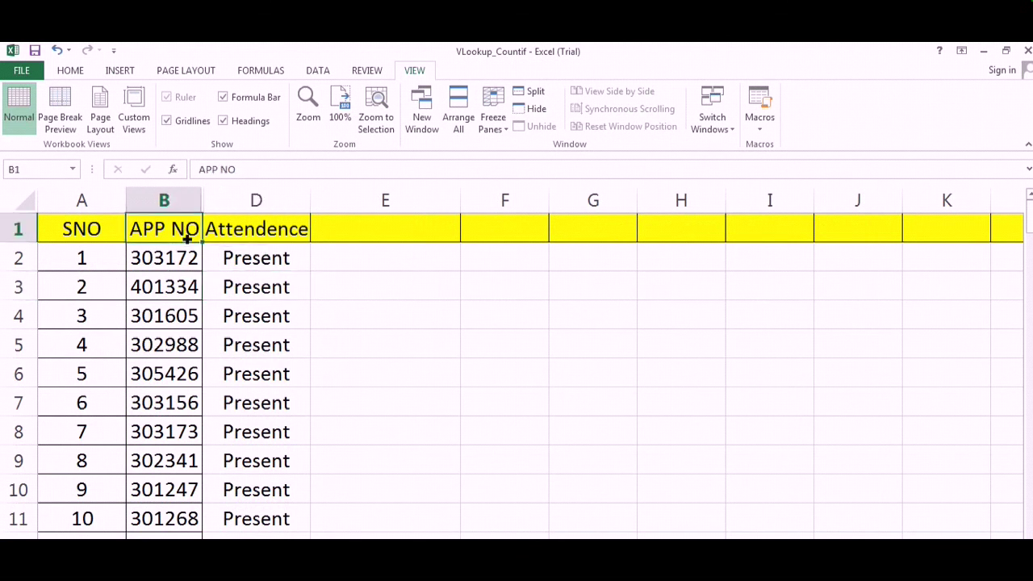
pyautogui.write('Student')
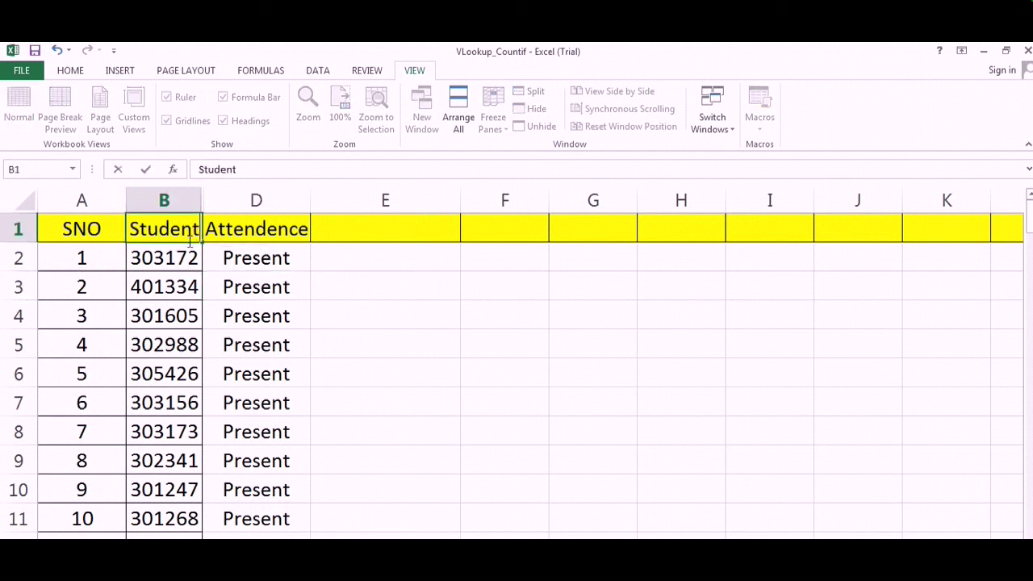
pyautogui.write(' ID')
pyautogui.press('Return')
pyautogui.moveTo(204, 207); pyautogui.dragTo(223, 205)
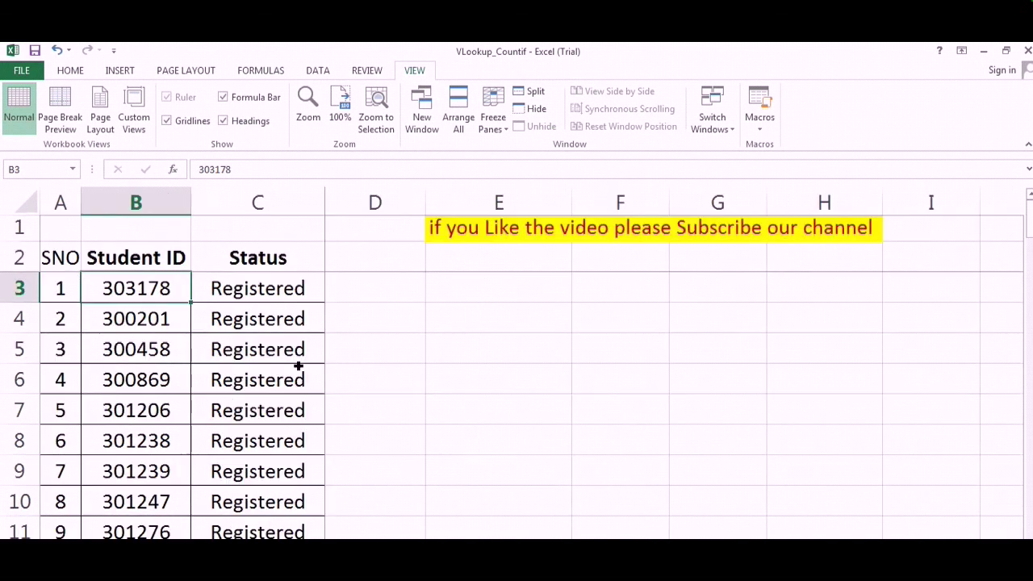
pyautogui.click(381, 291)
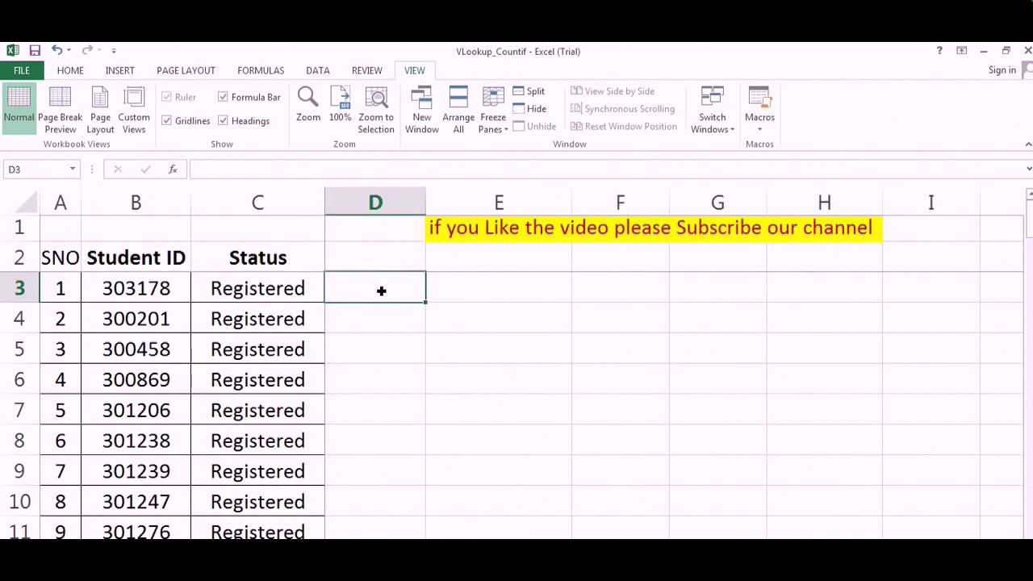
pyautogui.write('=')
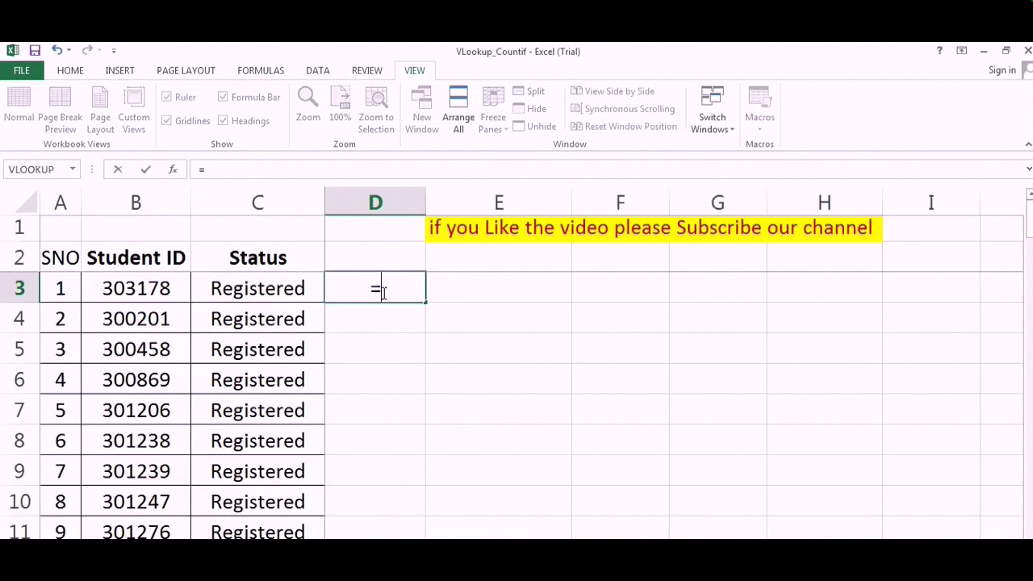
pyautogui.write('vlooku')
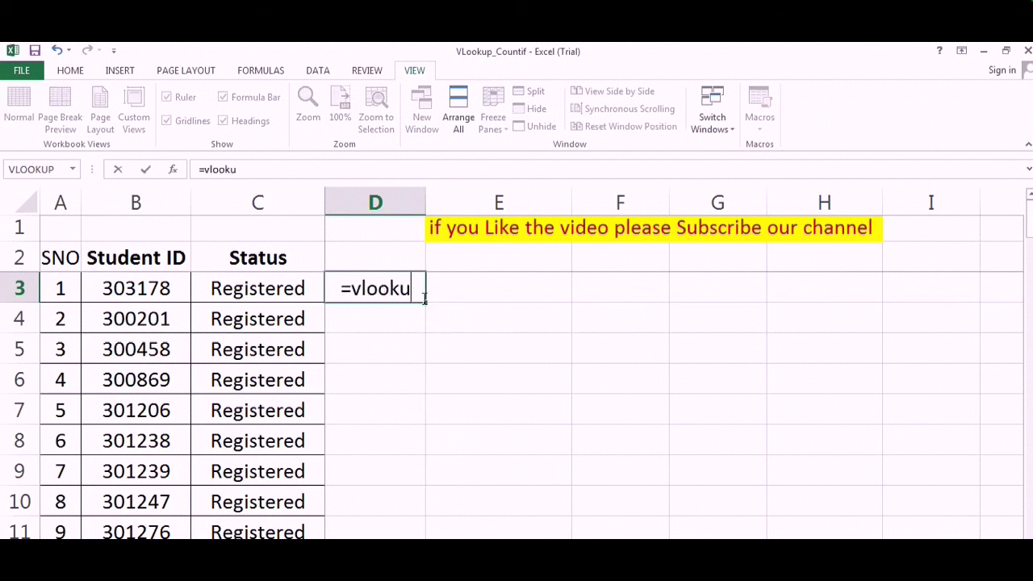
pyautogui.press('BackSpace')
pyautogui.press('BackSpace')
pyautogui.press('BackSpace')
pyautogui.press('BackSpace')
pyautogui.press('BackSpace')
pyautogui.press('BackSpace')
pyautogui.press('BackSpace')
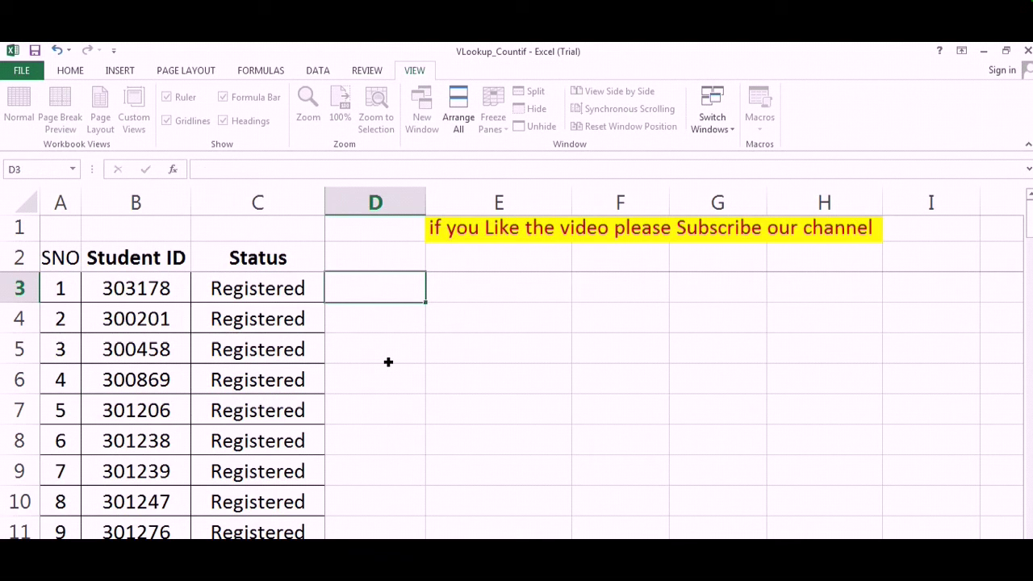
pyautogui.press('Escape')
# - Insert the VLOOKUP function in cell D3 of the registered students sheet with B3 as its Lookup_value
pyautogui.click(447, 310)
pyautogui.click(382, 283)
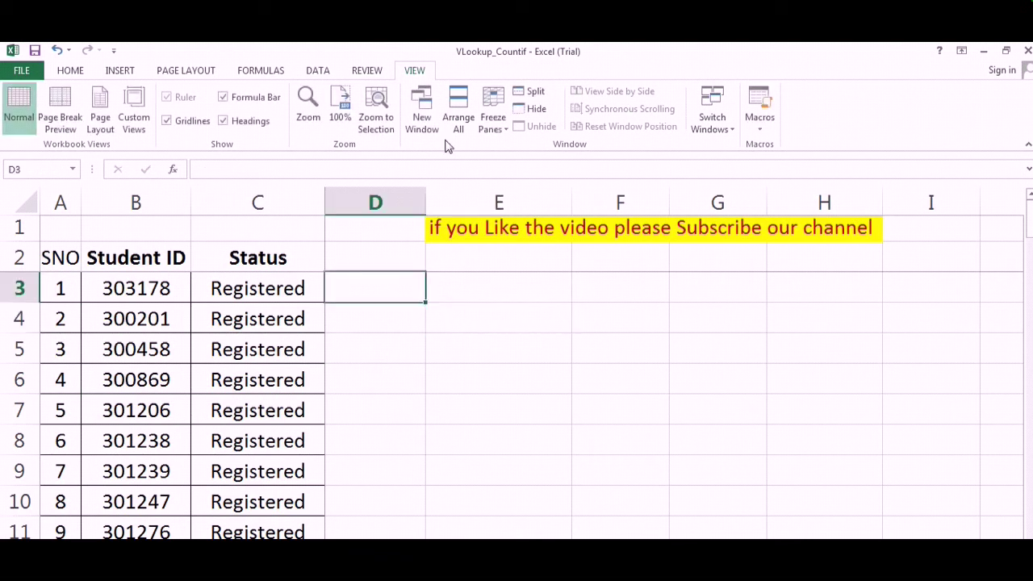
pyautogui.click(265, 71)
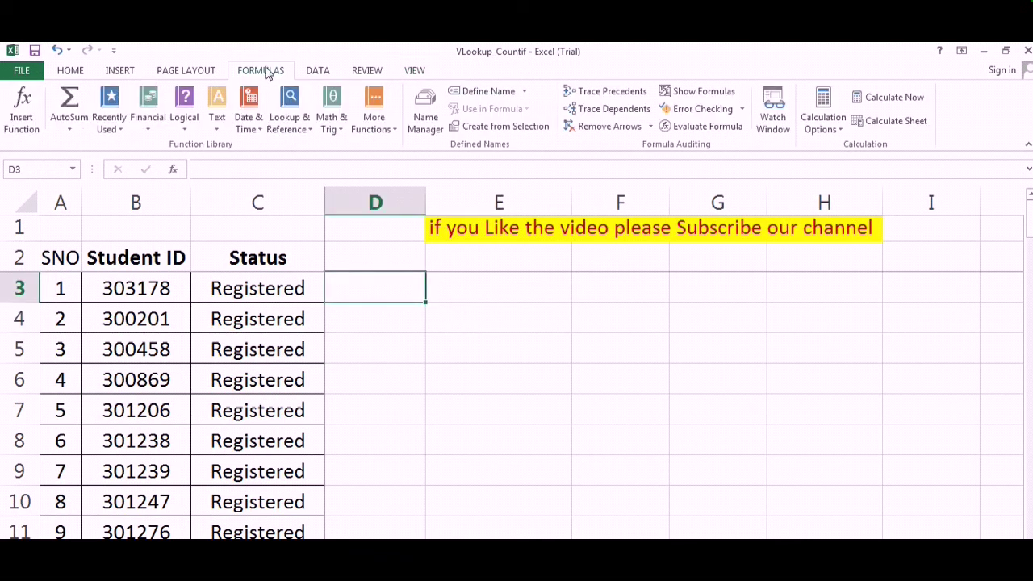
pyautogui.click(14, 118)
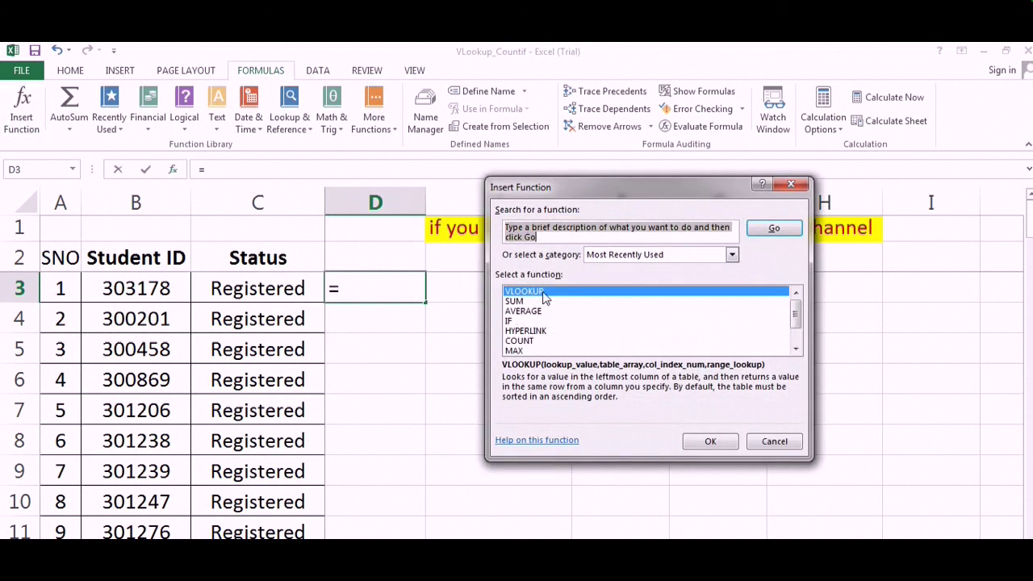
pyautogui.doubleClick(542, 292)
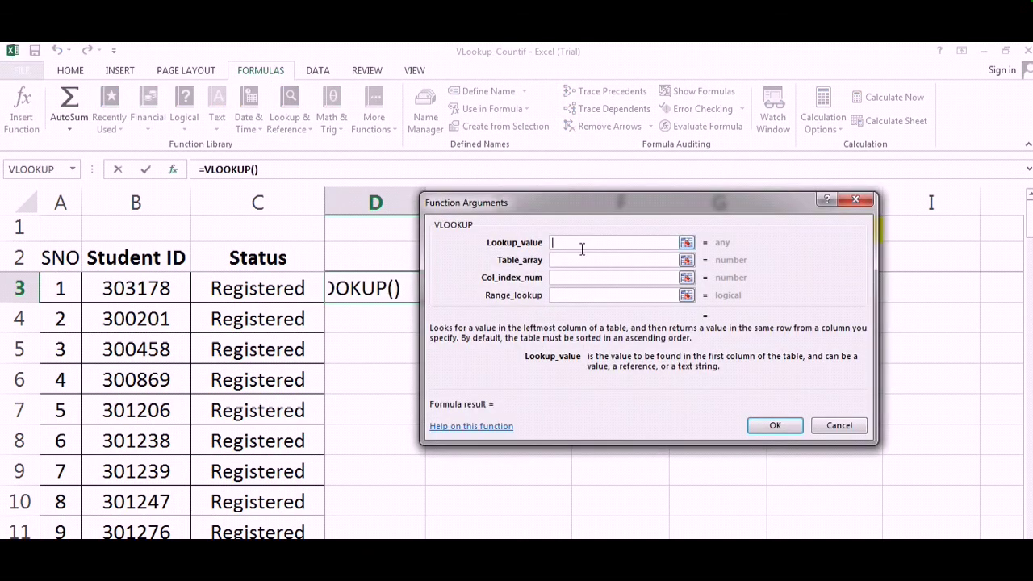
pyautogui.click(119, 287)
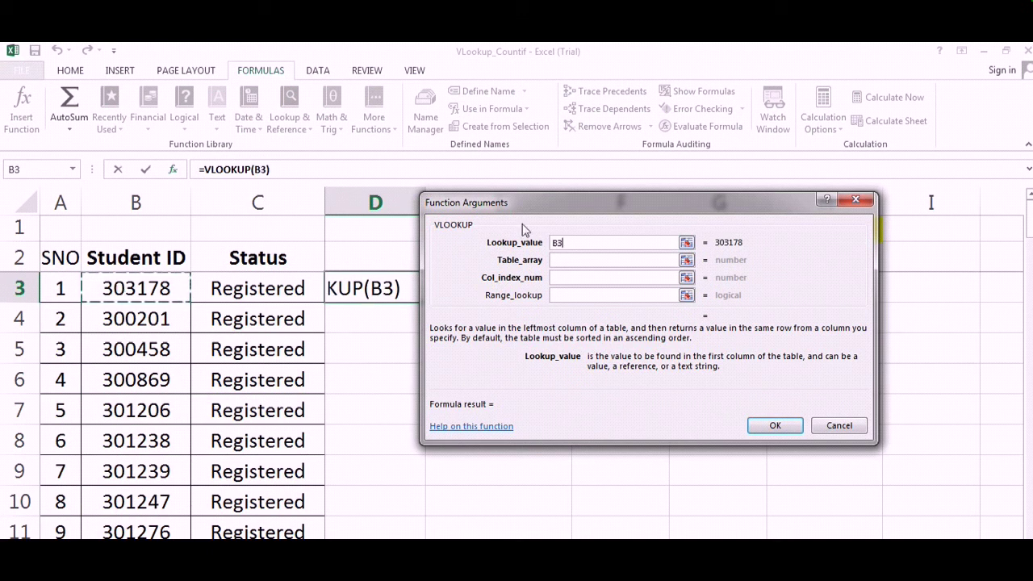
# - Set the VLOOKUP Table_array to the range B2:D83 on the Attendence sheet
pyautogui.click(595, 265)
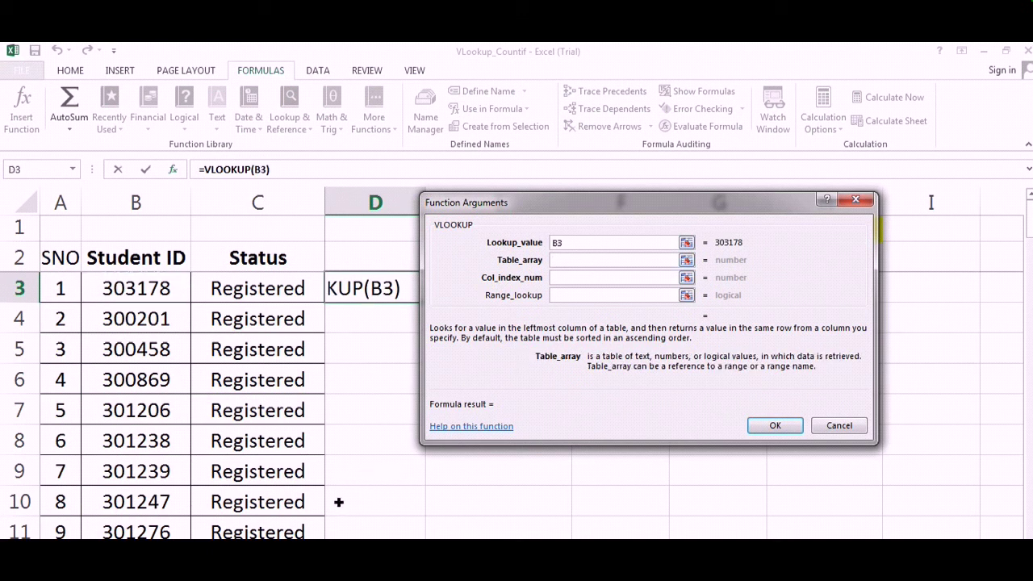
pyautogui.hotkey('ctrl', 'pagedown')
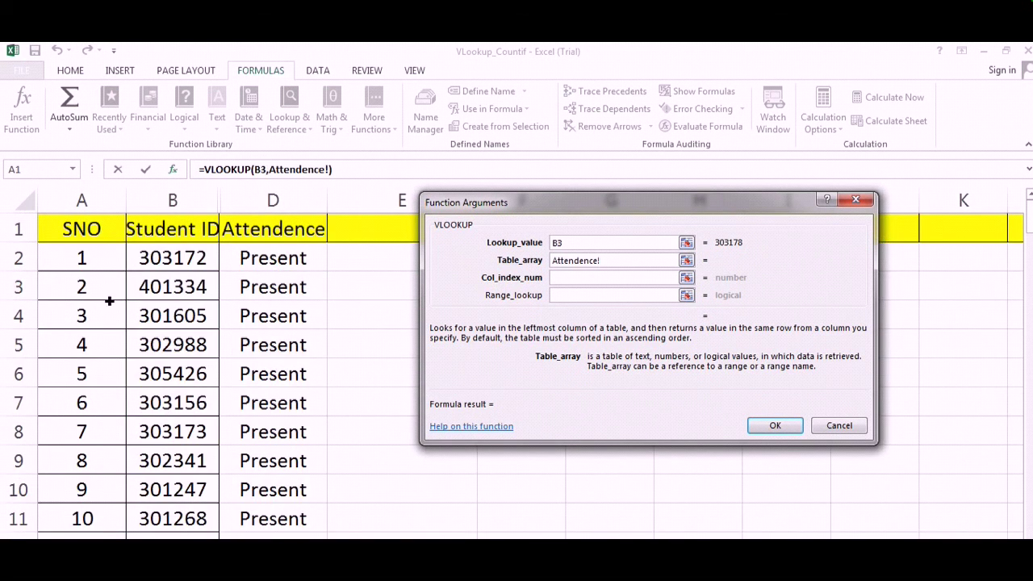
pyautogui.click(148, 260)
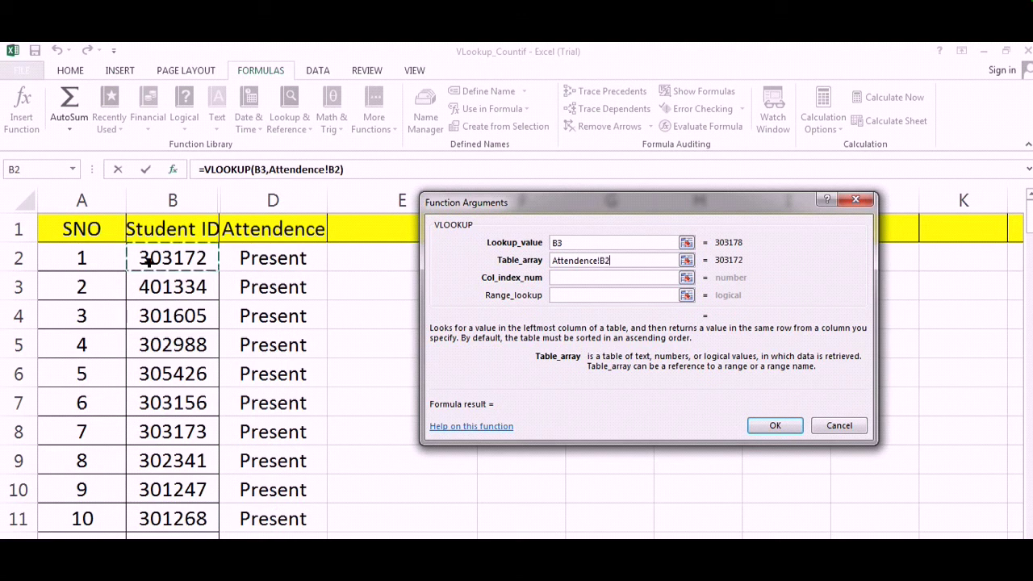
pyautogui.hotkey('ctrl', 'shift', 'Right')
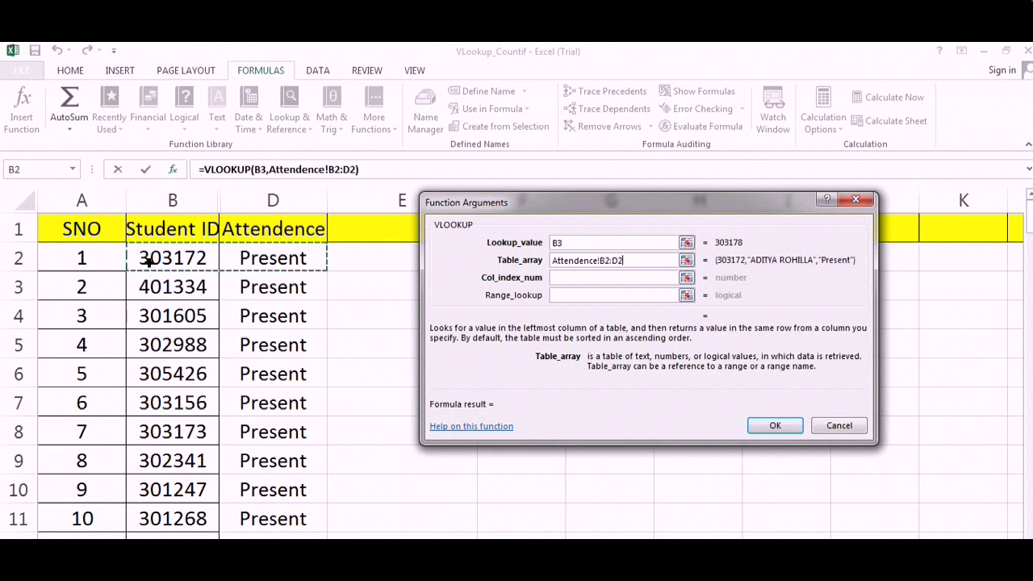
pyautogui.hotkey('ctrl', 'shift', 'Down')
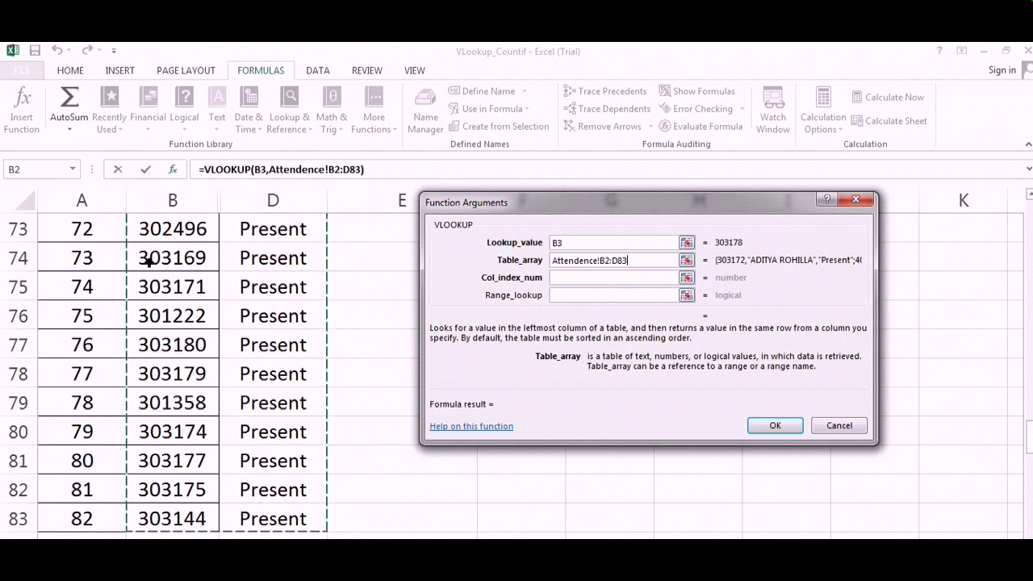
# - Set the VLOOKUP Col_index_num to 3 and Range_lookup to FALSE
pyautogui.click(597, 286)
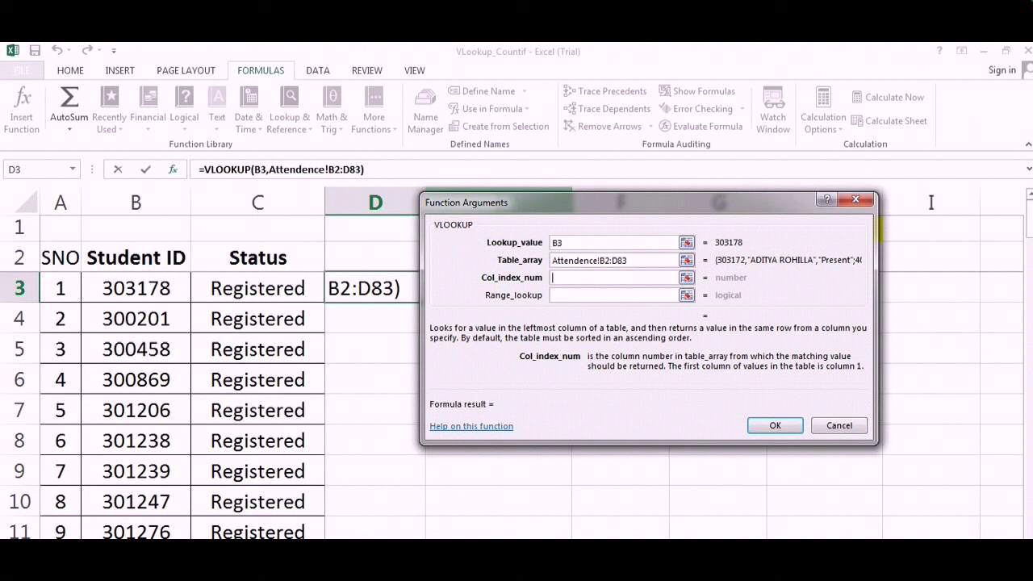
pyautogui.hotkey('ctrl', 'pagedown')
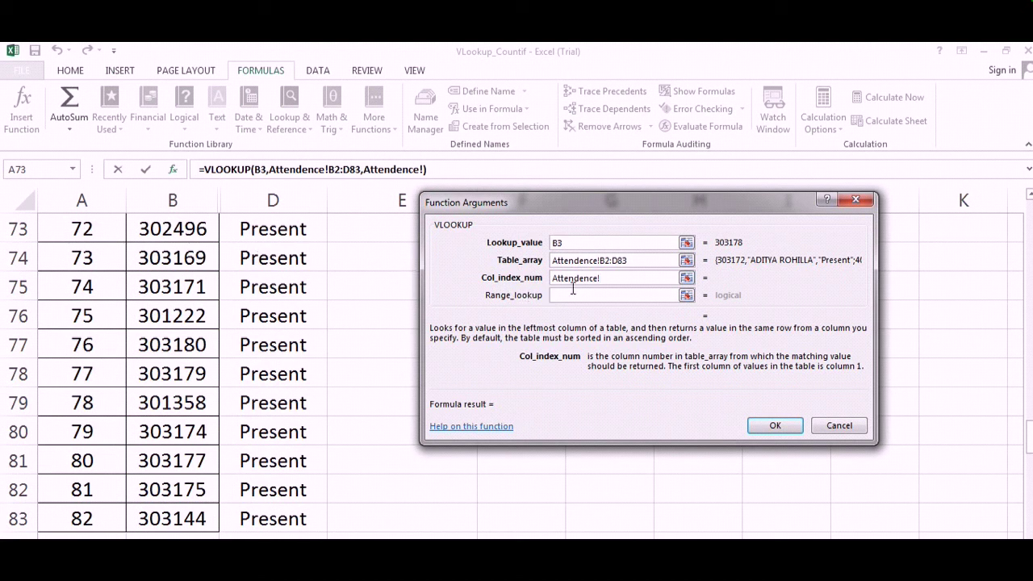
pyautogui.press('BackSpace')
pyautogui.press('BackSpace')
pyautogui.press('BackSpace')
pyautogui.press('BackSpace')
pyautogui.press('BackSpace')
pyautogui.press('BackSpace')
pyautogui.press('BackSpace')
pyautogui.press('BackSpace')
pyautogui.press('BackSpace')
pyautogui.press('BackSpace')
pyautogui.press('BackSpace')
pyautogui.write('3')
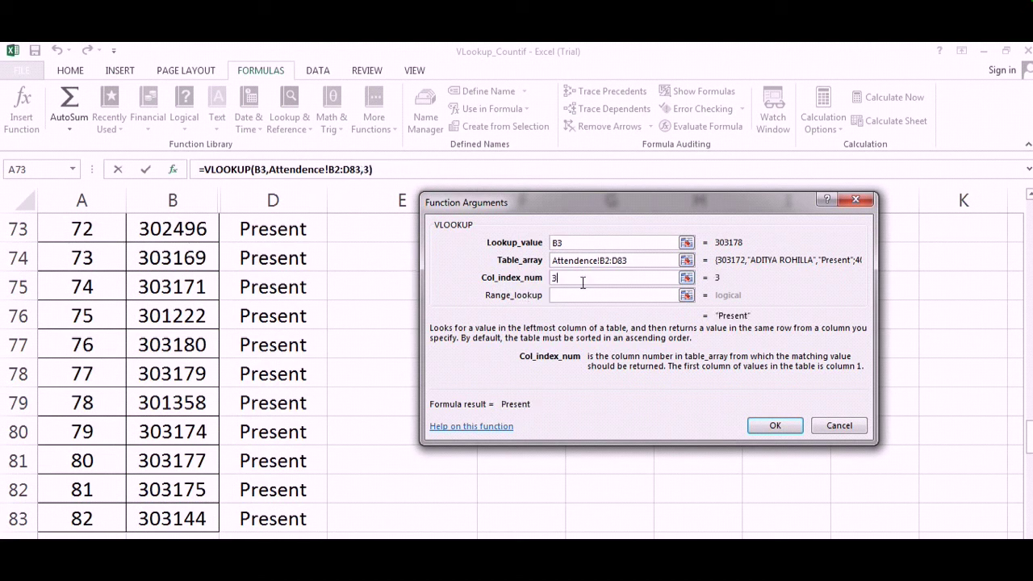
pyautogui.click(601, 297)
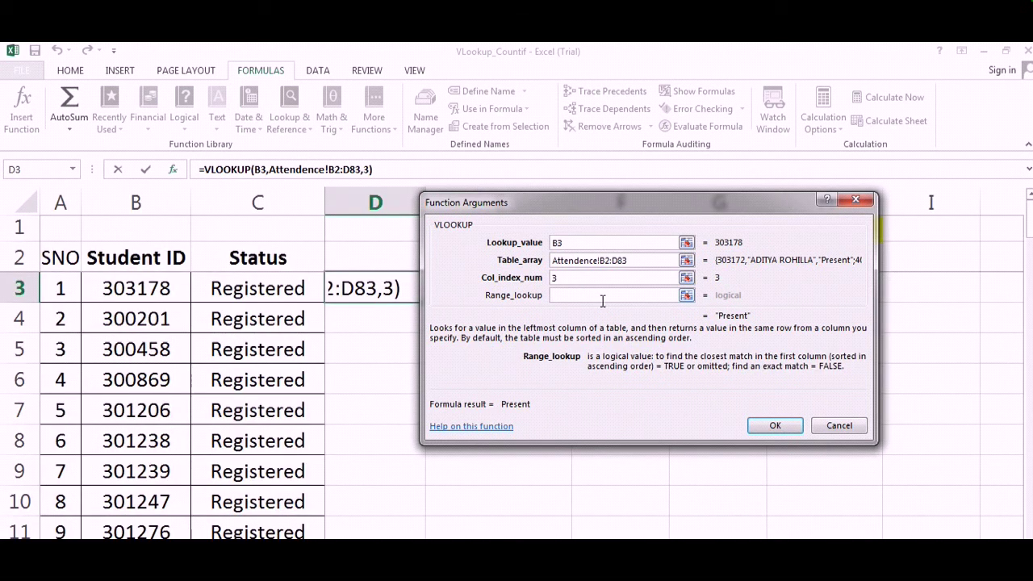
pyautogui.write('FALSE')
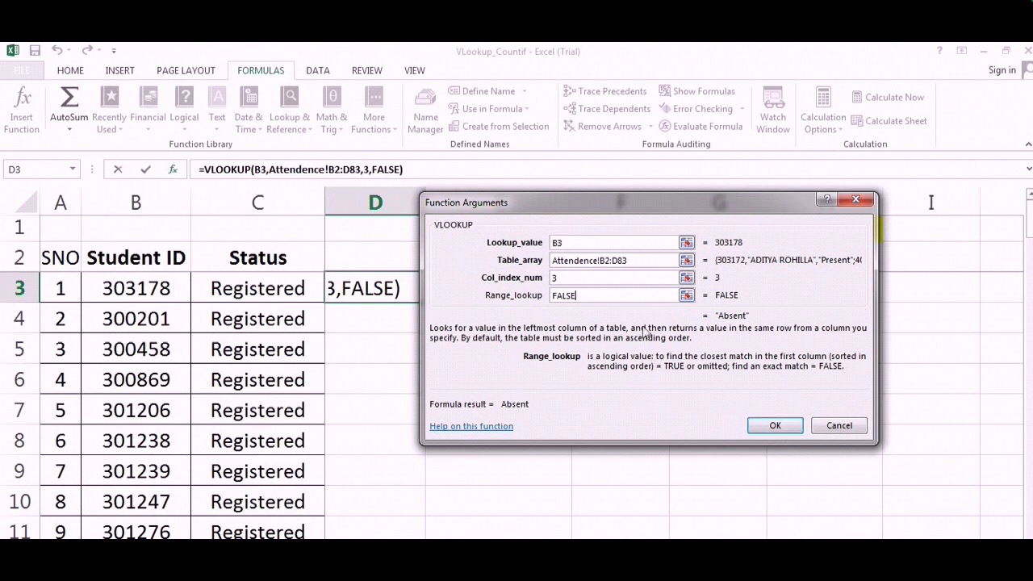
# - Make the Table_array reference absolute as Attendence!$B$2:$D$83 and enter the finished VLOOKUP formula in cell D3
pyautogui.click(601, 261)
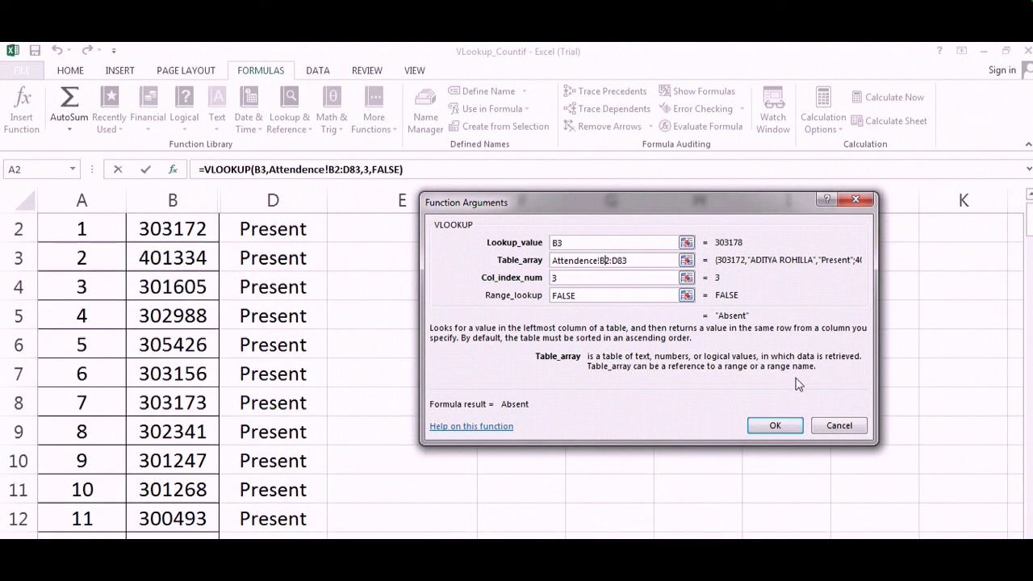
pyautogui.press('F4')
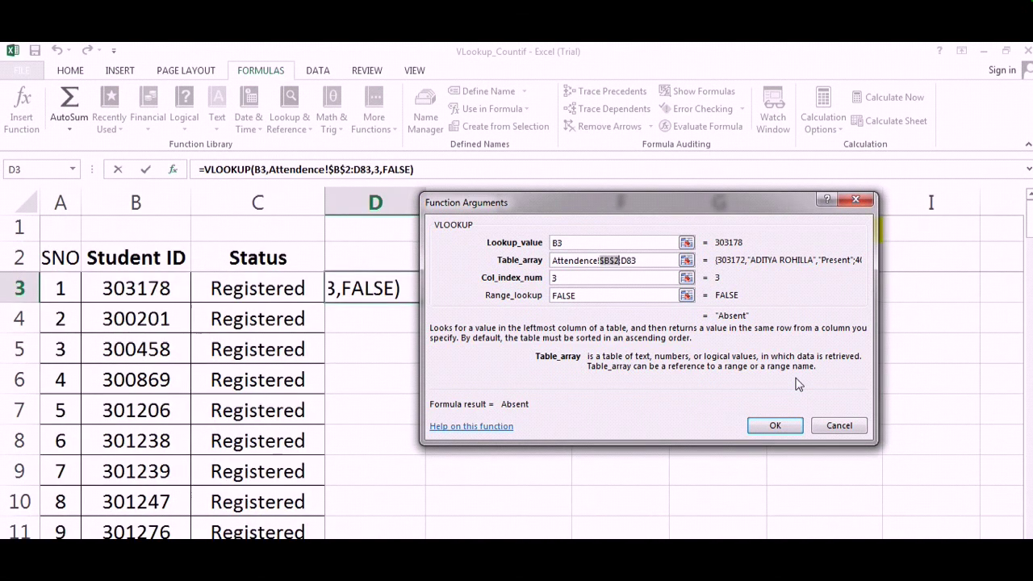
pyautogui.press('End')
pyautogui.press('F4')
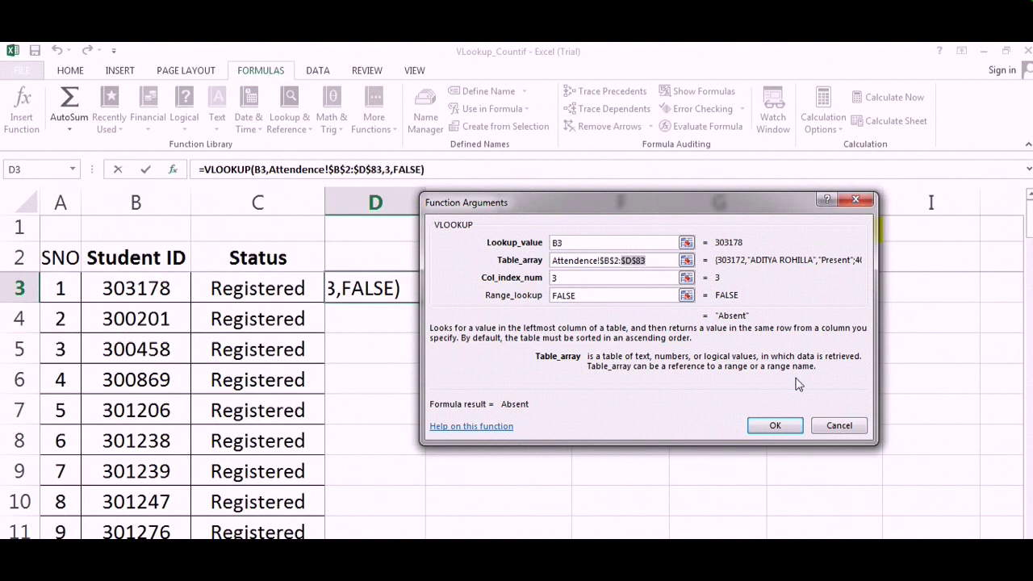
pyautogui.press('Return')
pyautogui.press('Up')
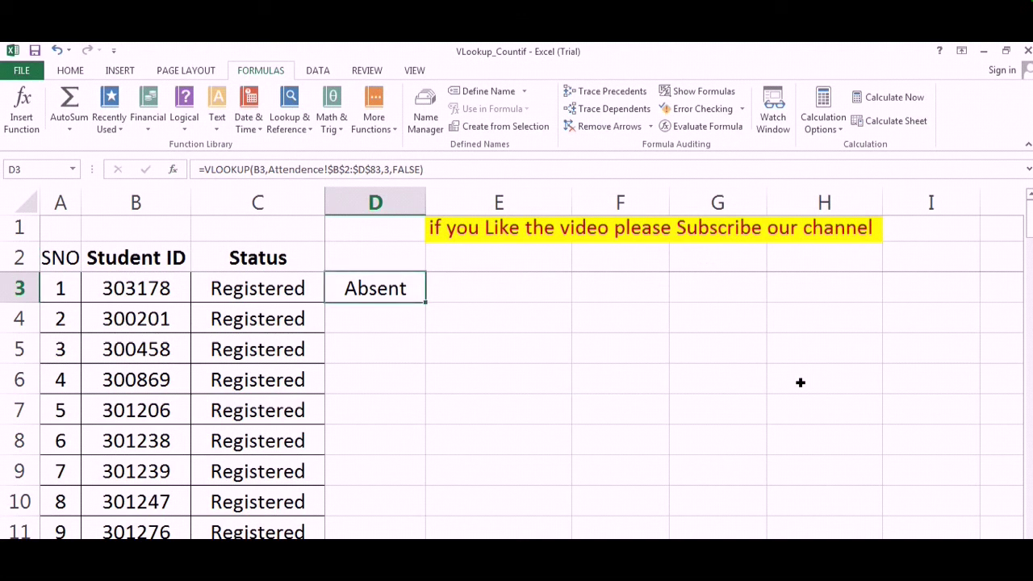
# - Copy the VLOOKUP formula from D3 into cells D4:D84, down to the last registered student
pyautogui.press('Left')
pyautogui.press('Right')
pyautogui.hotkey('ctrl', 'c')
pyautogui.press('Down')
pyautogui.press('Up')
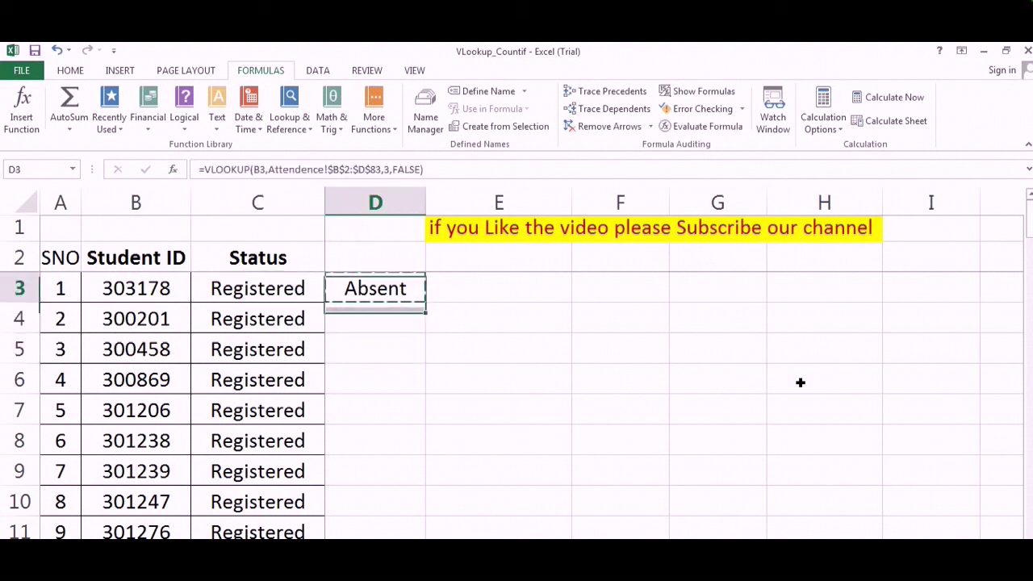
pyautogui.press('Down')
pyautogui.hotkey('shift', 'Down')
pyautogui.hotkey('shift', 'Down')
pyautogui.hotkey('shift', 'Down')
pyautogui.hotkey('shift', 'Down')
pyautogui.hotkey('shift', 'Down')
pyautogui.hotkey('shift', 'Down')
pyautogui.hotkey('shift', 'Down')
pyautogui.hotkey('shift', 'Down')
pyautogui.hotkey('shift', 'Down')
pyautogui.hotkey('shift', 'Down')
pyautogui.hotkey('shift', 'Down')
pyautogui.hotkey('shift', 'Down')
pyautogui.hotkey('shift', 'Down')
pyautogui.hotkey('shift', 'Down')
pyautogui.hotkey('shift', 'Down')
pyautogui.hotkey('shift', 'Down')
pyautogui.hotkey('shift', 'Down')
pyautogui.hotkey('shift', 'Down')
pyautogui.hotkey('shift', 'Down')
pyautogui.hotkey('shift', 'Down')
pyautogui.hotkey('shift', 'Down')
pyautogui.hotkey('shift', 'Down')
pyautogui.hotkey('shift', 'Down')
pyautogui.hotkey('shift', 'Down')
pyautogui.hotkey('shift', 'Down')
pyautogui.hotkey('shift', 'Down')
pyautogui.hotkey('shift', 'Down')
pyautogui.hotkey('shift', 'Down')
pyautogui.hotkey('shift', 'Down')
pyautogui.hotkey('shift', 'Down')
pyautogui.hotkey('shift', 'Down')
pyautogui.hotkey('shift', 'Down')
pyautogui.hotkey('shift', 'Down')
pyautogui.hotkey('shift', 'Down')
pyautogui.hotkey('shift', 'Down')
pyautogui.hotkey('shift', 'Down')
pyautogui.hotkey('shift', 'Down')
pyautogui.hotkey('shift', 'Down')
pyautogui.hotkey('shift', 'Down')
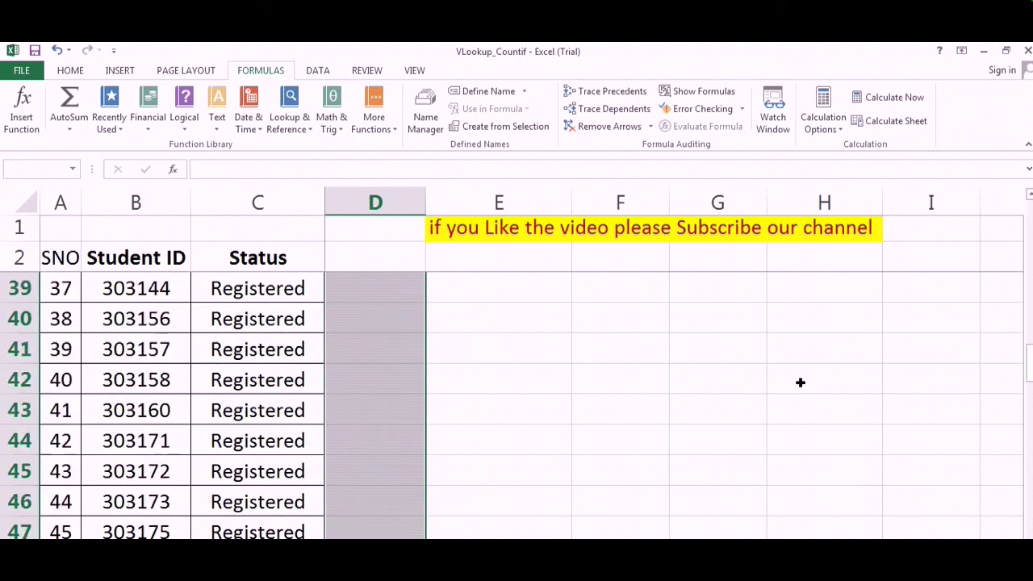
pyautogui.hotkey('shift', 'Up')
pyautogui.hotkey('shift', 'Up')
pyautogui.hotkey('shift', 'Up')
pyautogui.hotkey('shift', 'Up')
pyautogui.hotkey('shift', 'Up')
pyautogui.hotkey('shift', 'Up')
pyautogui.hotkey('shift', 'Up')
pyautogui.hotkey('shift', 'Up')
pyautogui.hotkey('shift', 'Up')
pyautogui.hotkey('shift', 'Up')
pyautogui.hotkey('shift', 'Up')
pyautogui.hotkey('shift', 'Up')
pyautogui.hotkey('shift', 'Up')
pyautogui.hotkey('shift', 'Up')
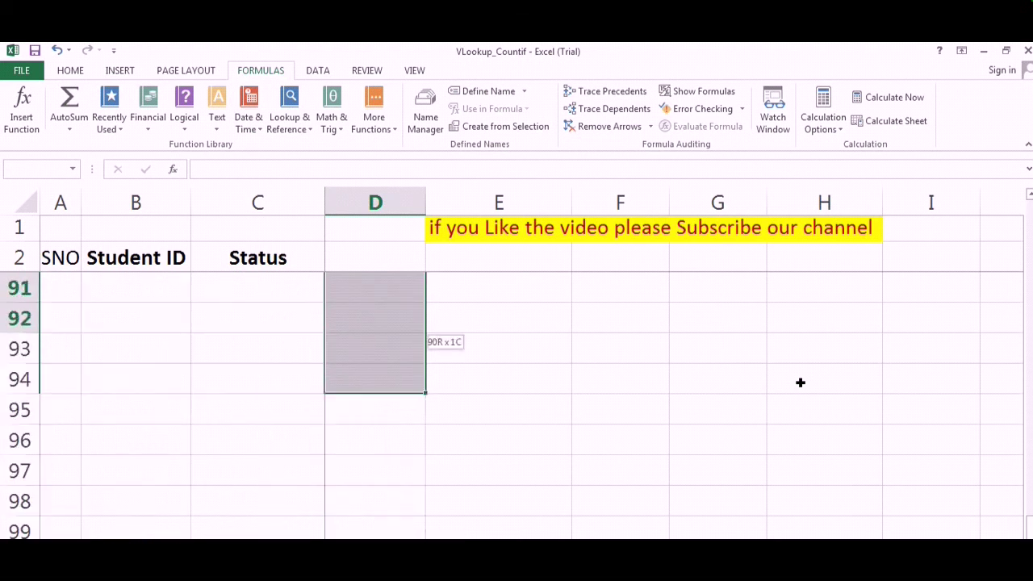
pyautogui.hotkey('shift', 'Down')
pyautogui.hotkey('shift', 'Up')
pyautogui.hotkey('ctrl', 'v')
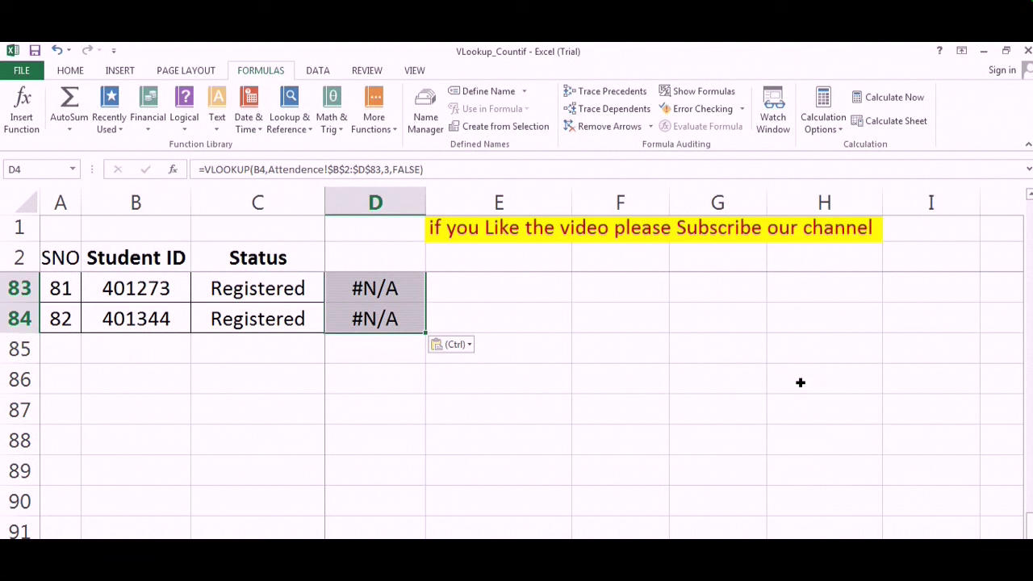
# - Review the attendance lookup results down column D, from the first student to the rows around row 54
pyautogui.scroll(20, 799, 381)
pyautogui.press('Down')
pyautogui.press('Down')
pyautogui.press('Down')
pyautogui.press('Down')
pyautogui.press('Down')
pyautogui.press('Down')
pyautogui.press('Down')
pyautogui.press('Down')
pyautogui.press('Down')
pyautogui.press('Down')
pyautogui.press('Down')
pyautogui.press('Down')
pyautogui.press('Down')
pyautogui.press('Down')
pyautogui.press('Down')
pyautogui.press('Down')
pyautogui.press('Down')
pyautogui.press('Down')
pyautogui.press('Down')
pyautogui.press('Down')
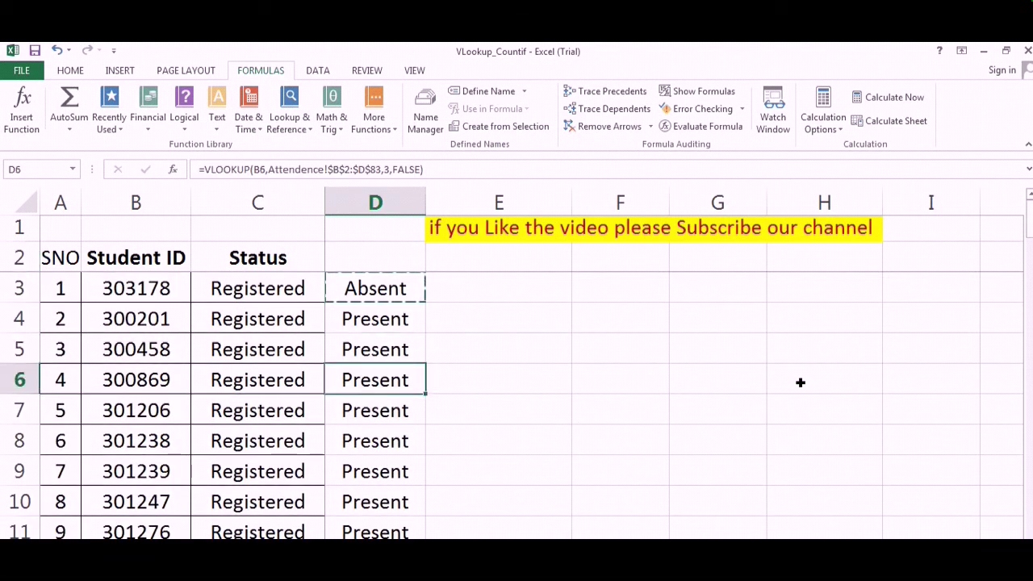
pyautogui.press('Down')
pyautogui.press('Down')
pyautogui.press('Down')
pyautogui.press('Down')
pyautogui.press('Down')
pyautogui.press('Down')
pyautogui.press('Down')
pyautogui.press('Down')
pyautogui.press('Down')
pyautogui.press('Down')
pyautogui.press('Down')
pyautogui.press('Down')
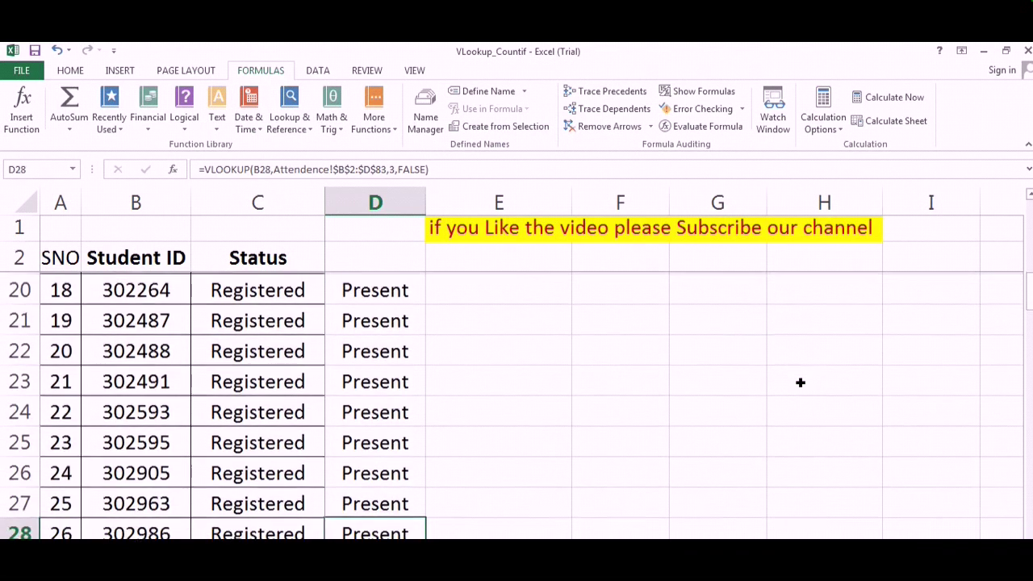
pyautogui.press('Down')
pyautogui.press('Down')
pyautogui.press('Down')
pyautogui.press('Down')
pyautogui.press('Down')
pyautogui.press('Down')
pyautogui.press('Down')
pyautogui.press('Down')
pyautogui.press('Down')
pyautogui.press('Down')
pyautogui.press('Down')
pyautogui.press('Down')
pyautogui.press('Down')
pyautogui.press('Down')
pyautogui.press('Down')
pyautogui.press('Down')
pyautogui.press('Down')
pyautogui.press('Down')
pyautogui.press('Down')
pyautogui.press('Down')
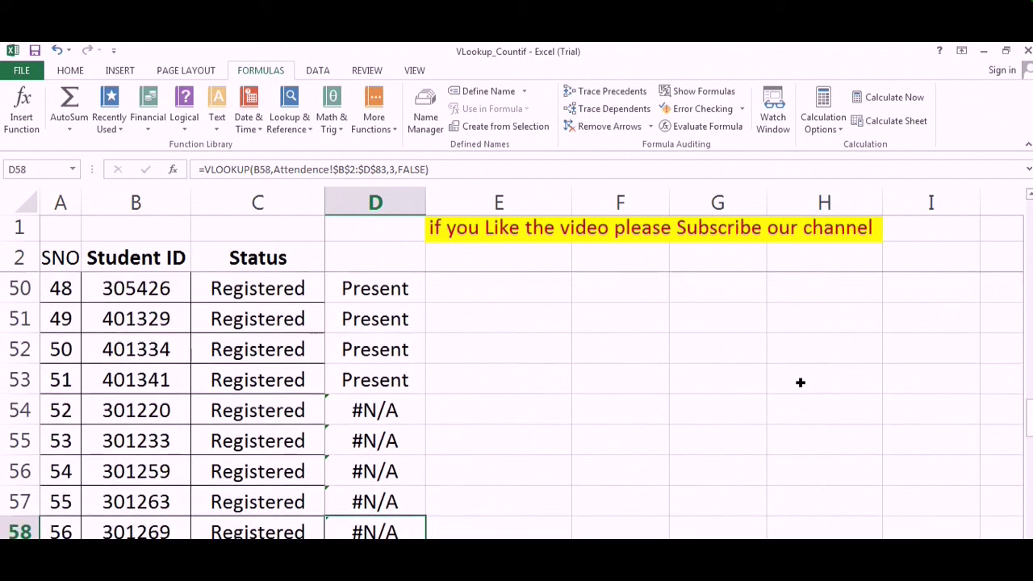
pyautogui.press('Down')
pyautogui.press('Down')
pyautogui.press('Up')
pyautogui.press('Up')
pyautogui.press('Up')
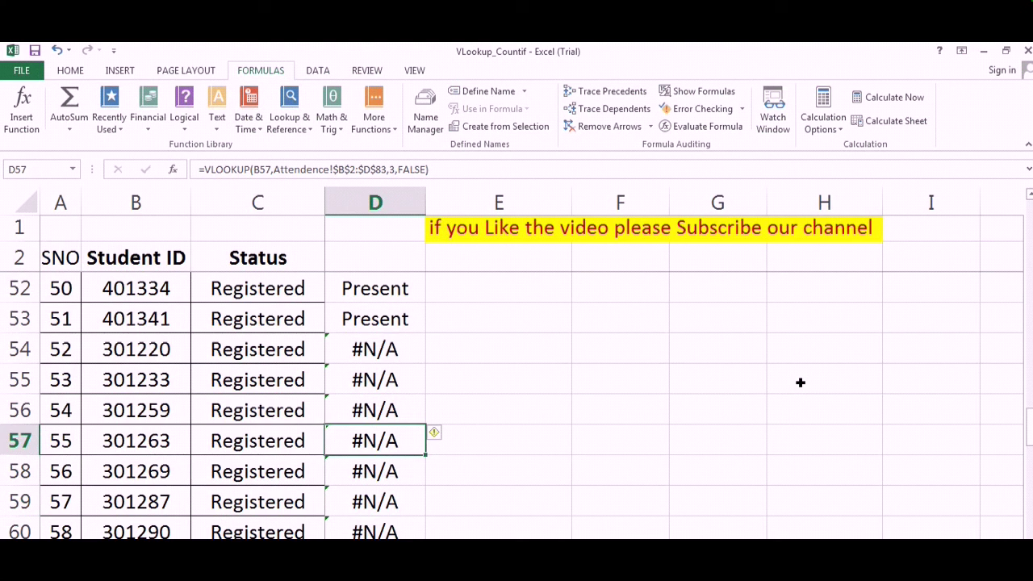
pyautogui.press('Up')
pyautogui.press('Up')
pyautogui.press('Up')
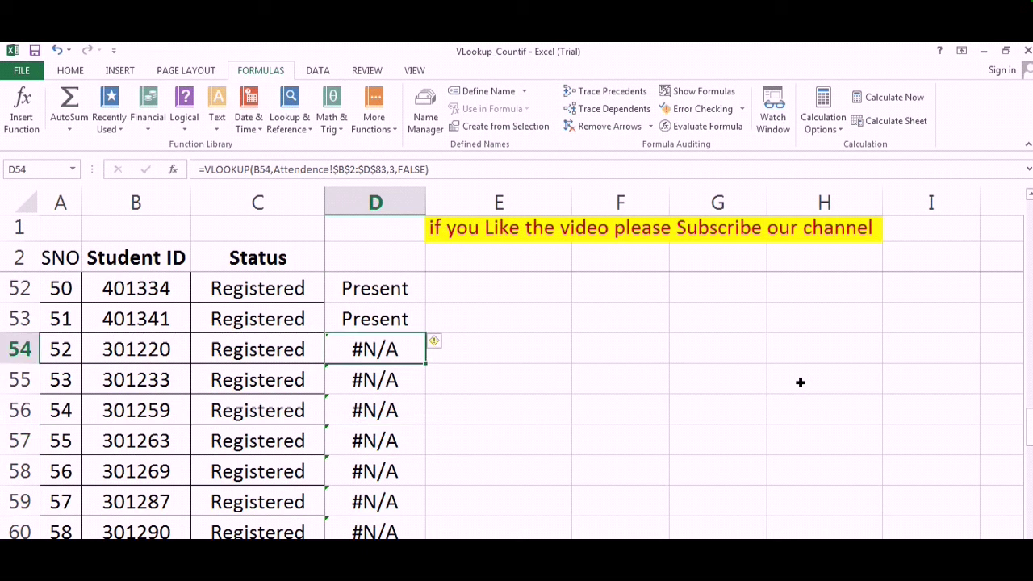
pyautogui.press('Up')
pyautogui.press('Up')
pyautogui.press('Down')
pyautogui.press('Down')
pyautogui.press('Down')
pyautogui.press('Up')
# - Examine the VLOOKUP formula in D54 and its lookup value and table array references, leaving the formula as it is
pyautogui.press('F2')
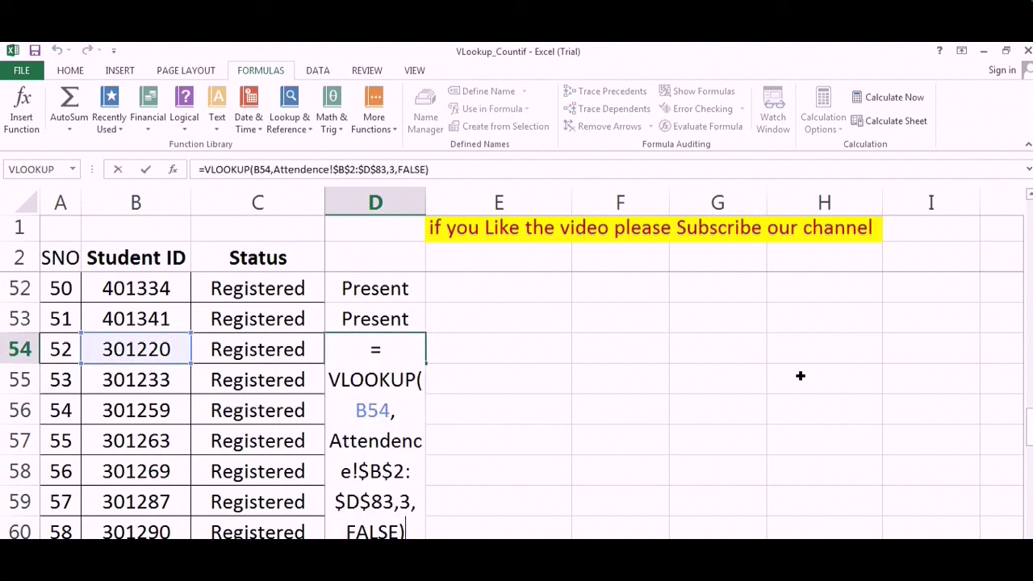
pyautogui.click(933, 354)
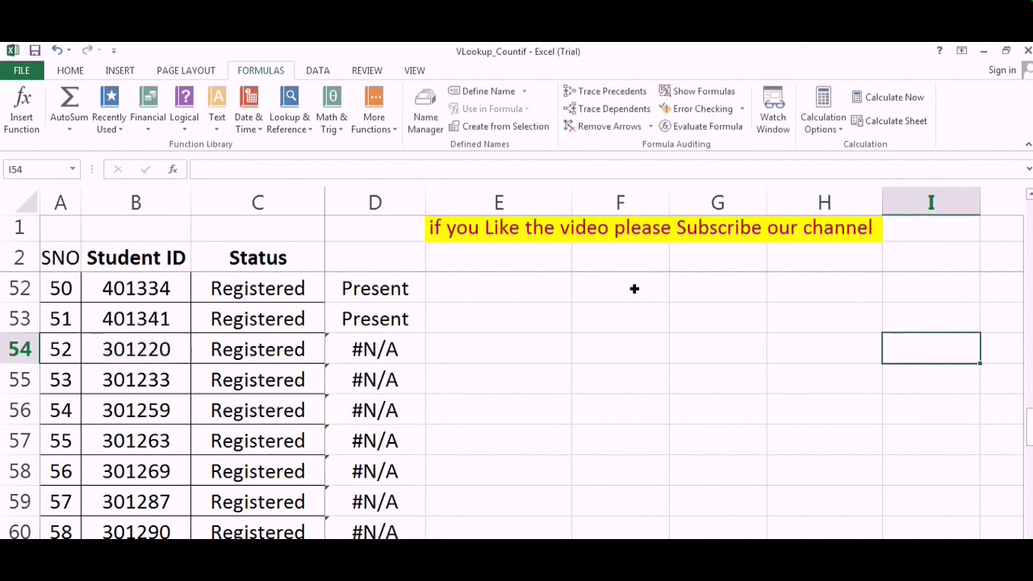
pyautogui.click(395, 355)
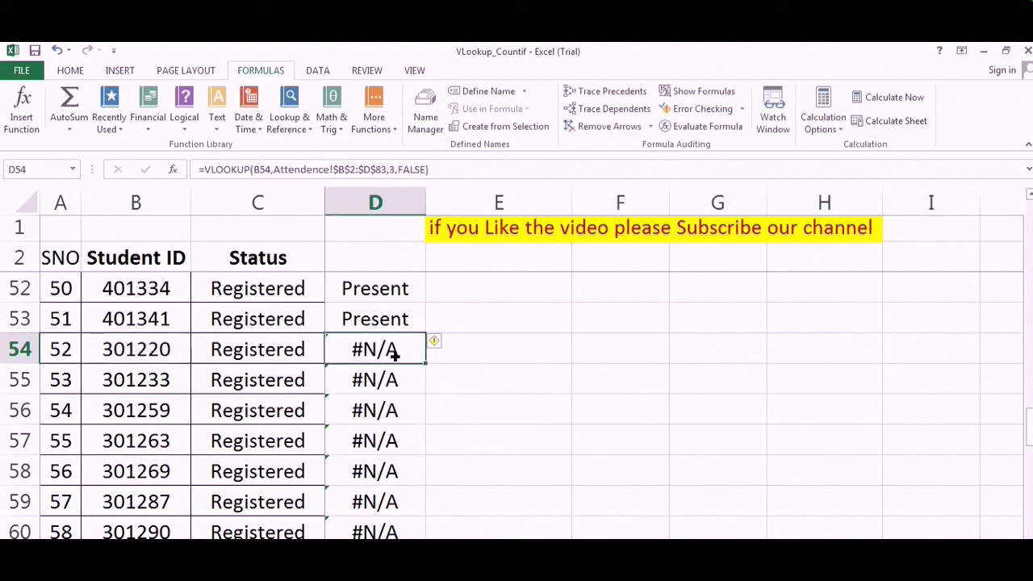
pyautogui.click(492, 177)
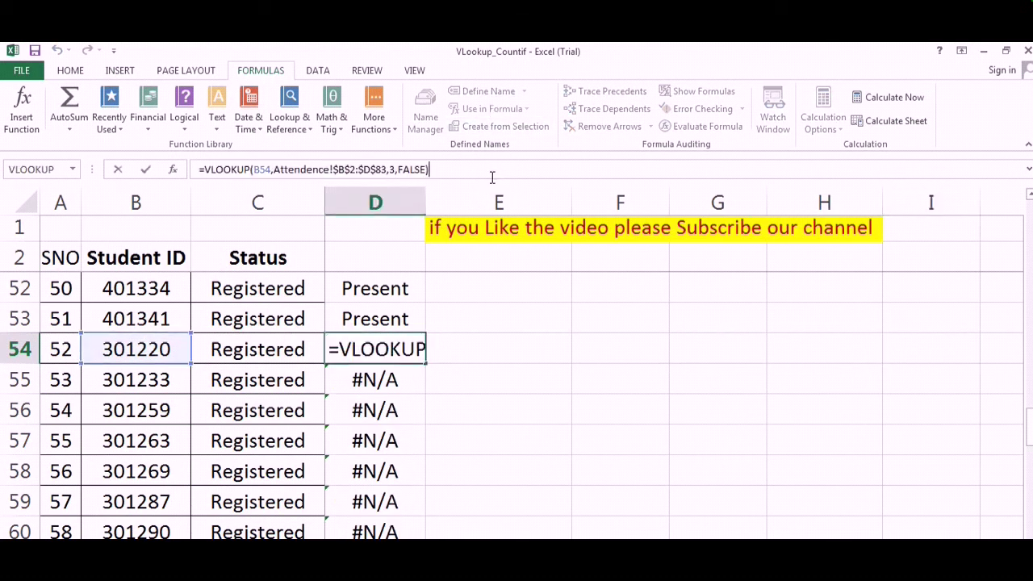
pyautogui.press('Left')
pyautogui.press('Left')
pyautogui.press('Left')
pyautogui.press('Left')
pyautogui.press('Left')
pyautogui.press('Left')
pyautogui.press('Left')
pyautogui.press('Left')
pyautogui.press('Left')
pyautogui.press('Left')
pyautogui.press('Left')
pyautogui.press('Left')
pyautogui.press('Left')
pyautogui.press('Left')
pyautogui.press('Left')
pyautogui.press('Left')
pyautogui.press('Left')
pyautogui.press('Left')
pyautogui.press('Left')
pyautogui.press('Left')
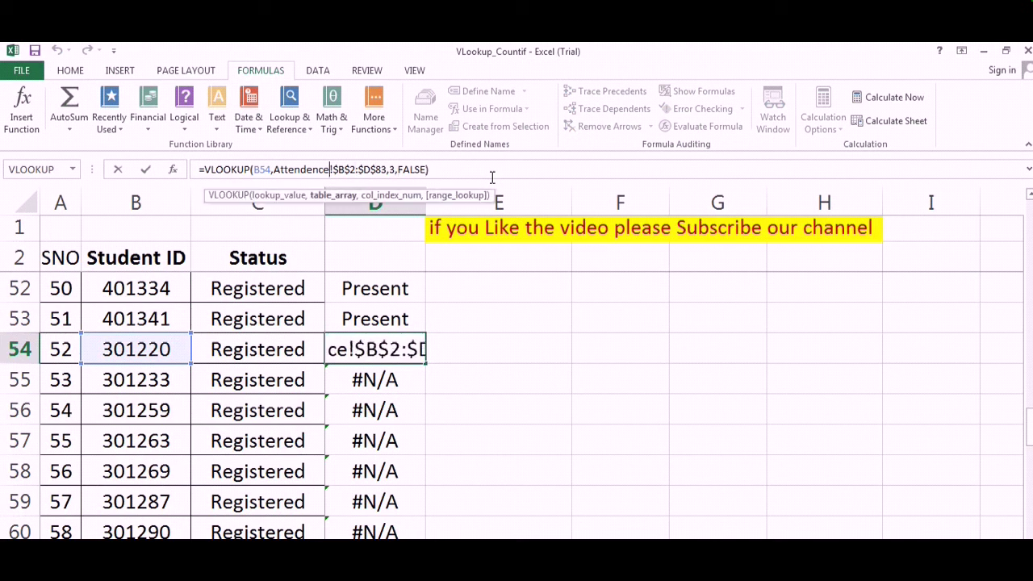
pyautogui.click(679, 362)
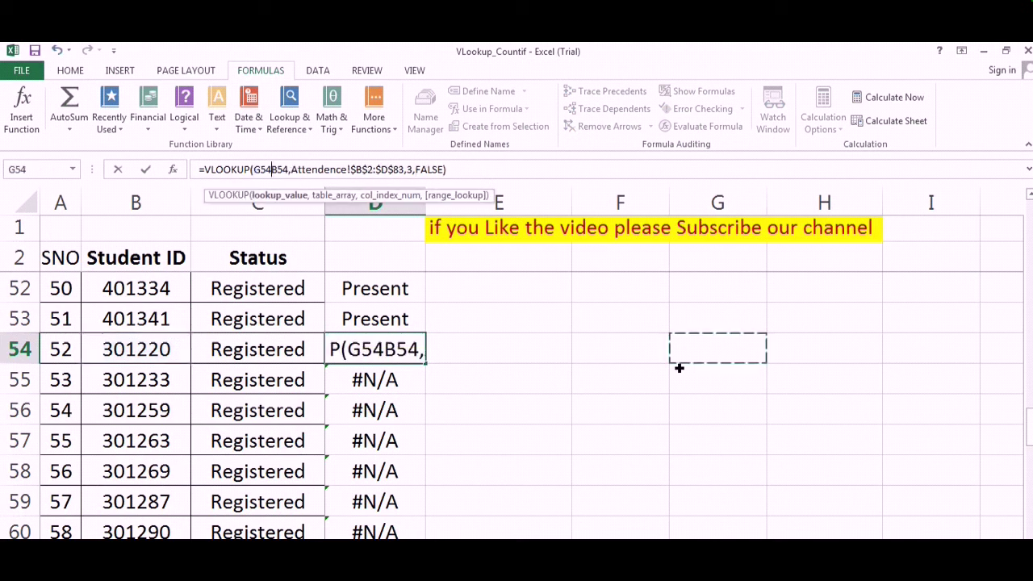
pyautogui.press('Escape')
pyautogui.click(578, 363)
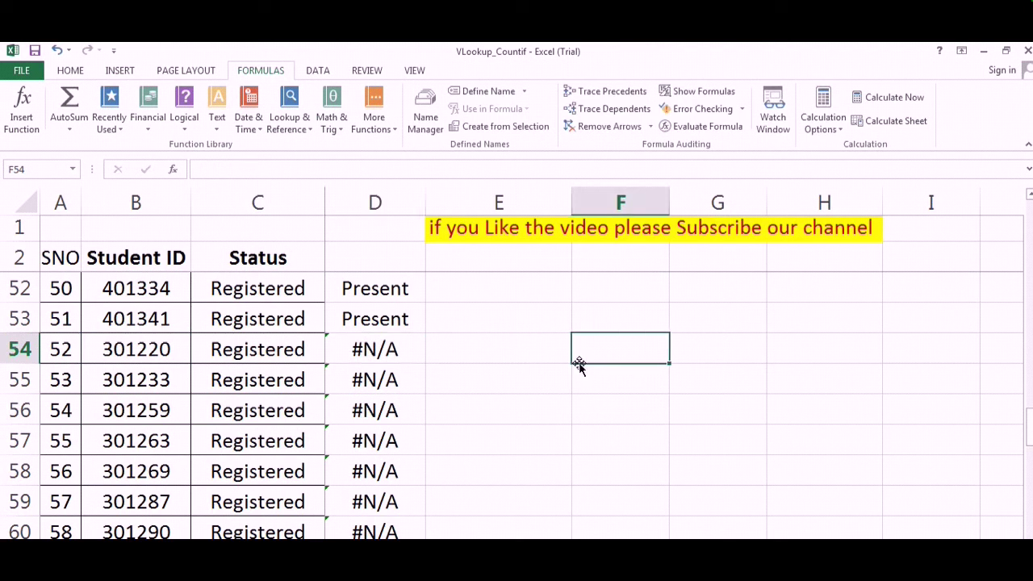
# - Enter the header Status-1 in cell D2, above the attendance lookup results
pyautogui.click(366, 287)
pyautogui.hotkey('ctrl', 'Up')
pyautogui.hotkey('ctrl', 'Up')
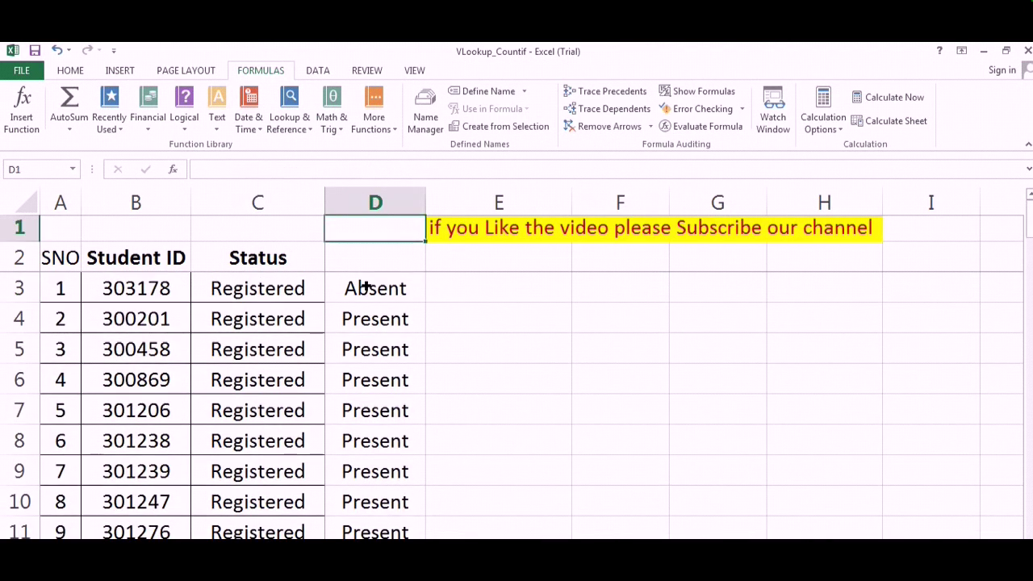
pyautogui.press('Down')
pyautogui.write('Sta')
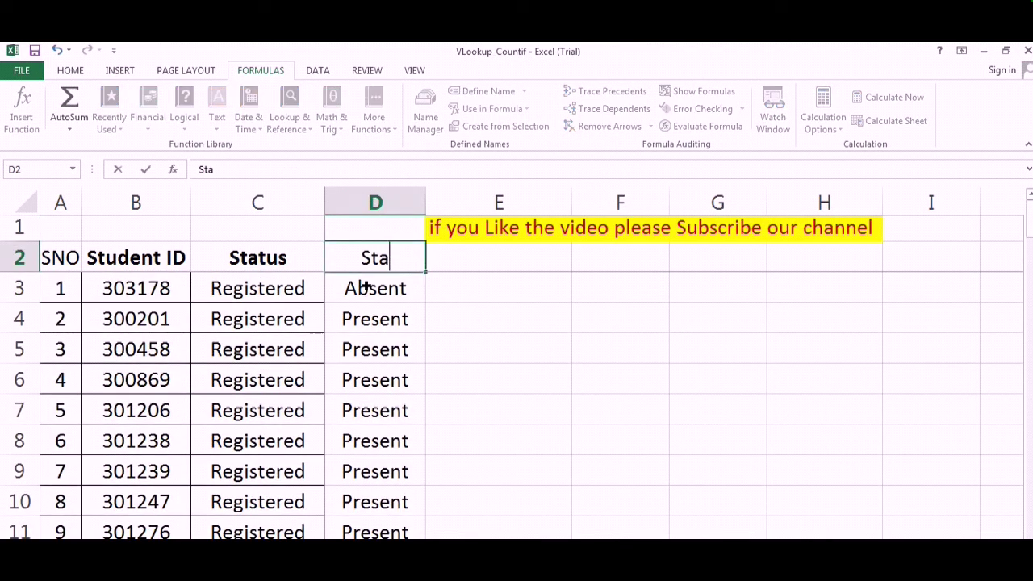
pyautogui.write('tus-1')
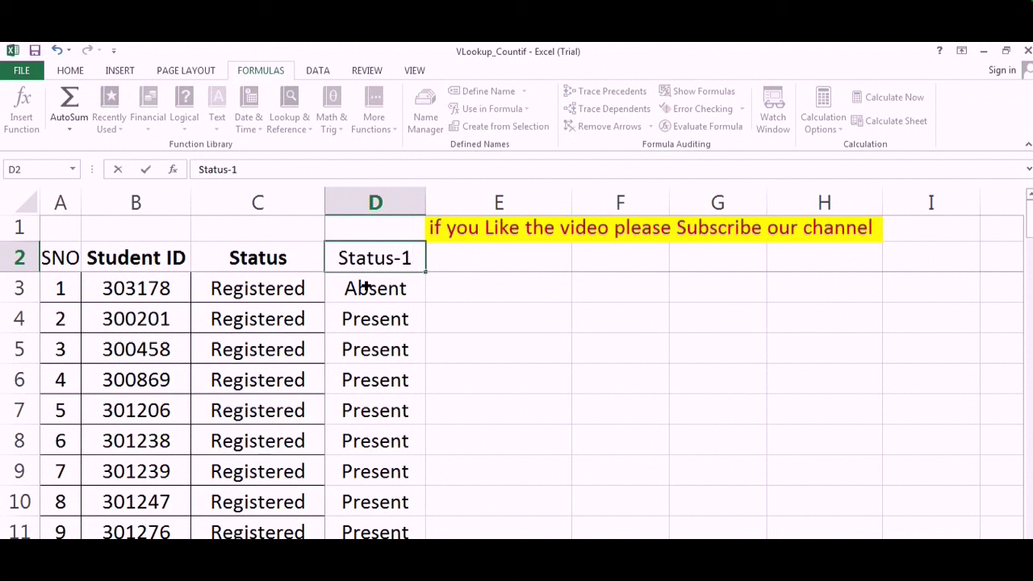
pyautogui.press('Return')
pyautogui.click(385, 258)
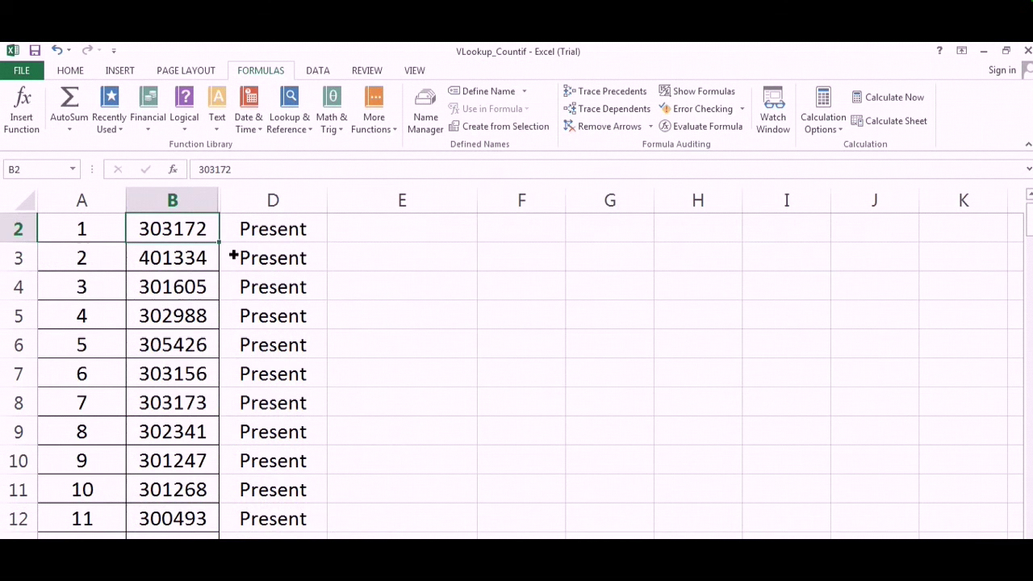
# - Add the header Reg Status in cell E1 of the Attendence sheet, beside the Attendence column
pyautogui.click(254, 262)
pyautogui.press('Up')
pyautogui.press('Up')
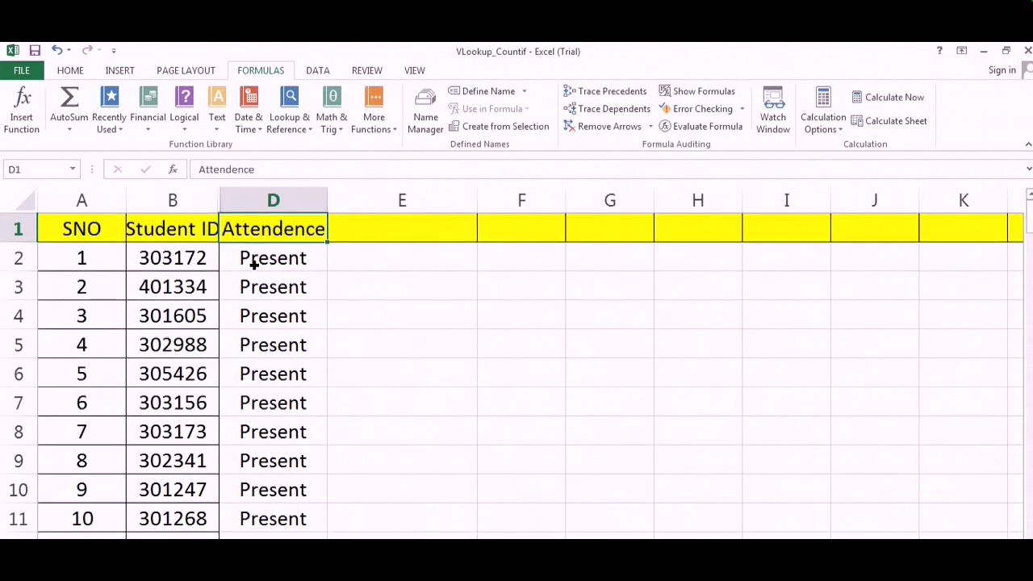
pyautogui.press('Right')
pyautogui.write('Reg Stat')
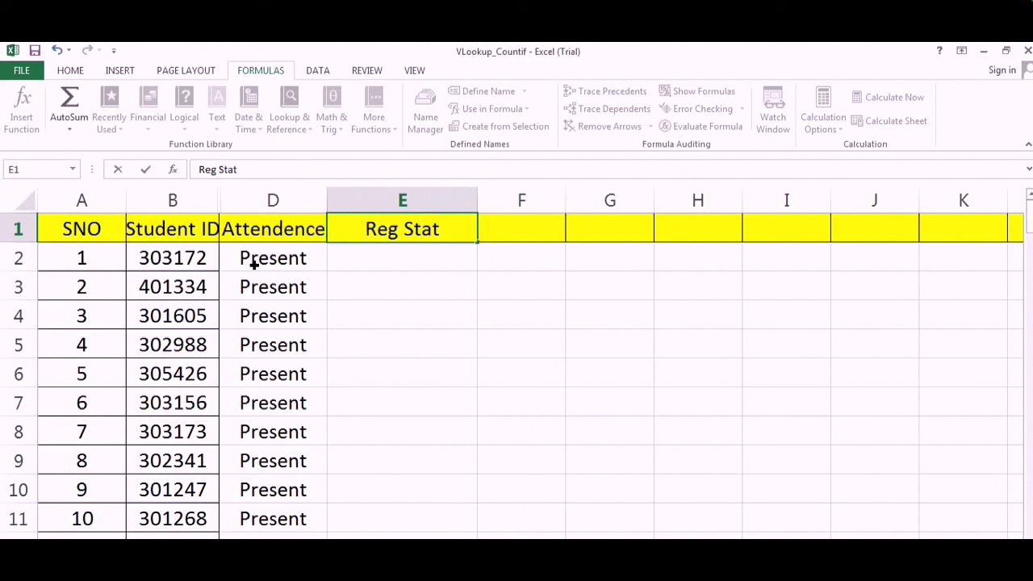
pyautogui.write('us')
pyautogui.press('Return')
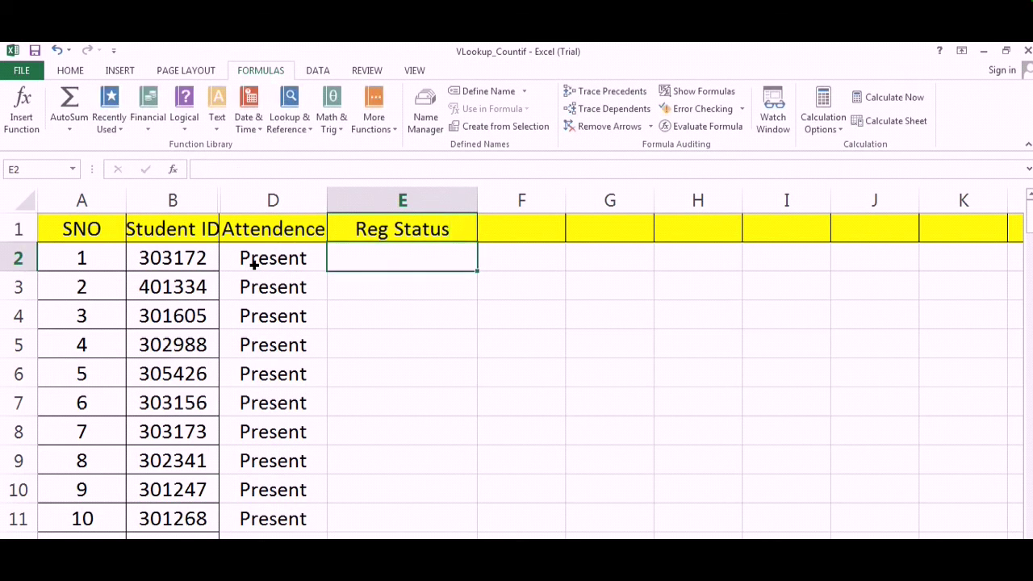
pyautogui.click(22, 107)
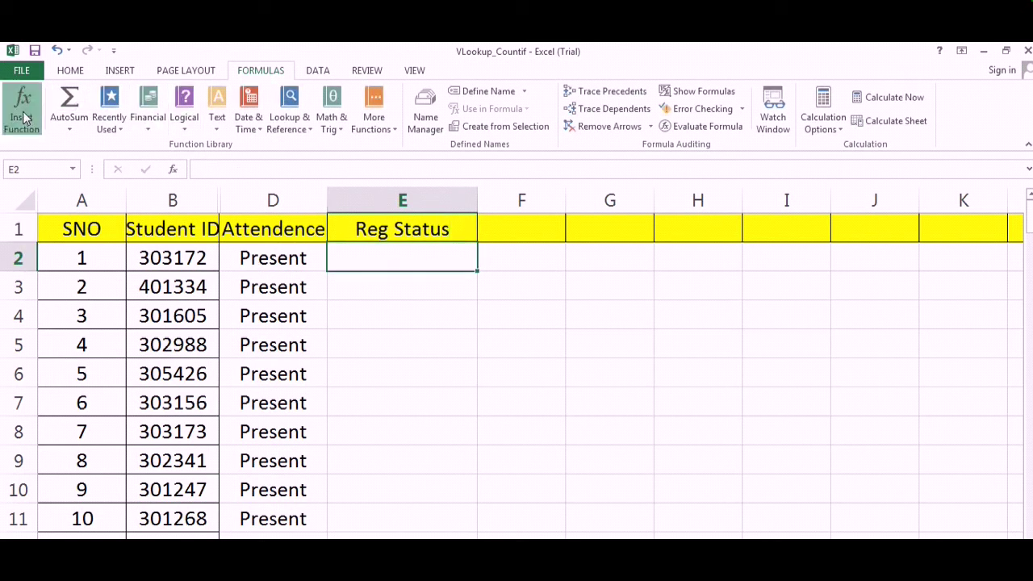
pyautogui.doubleClick(546, 300)
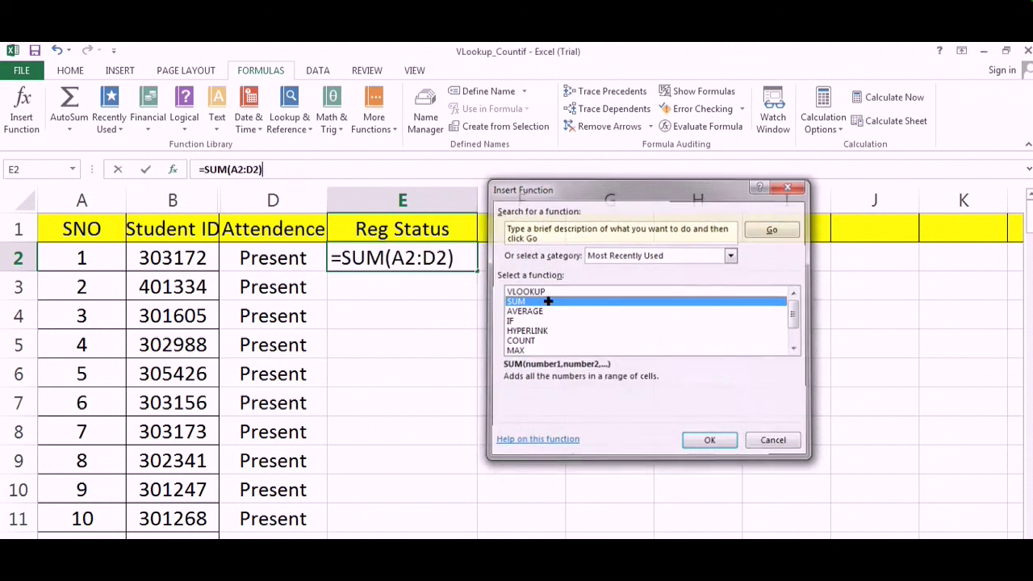
pyautogui.click(831, 432)
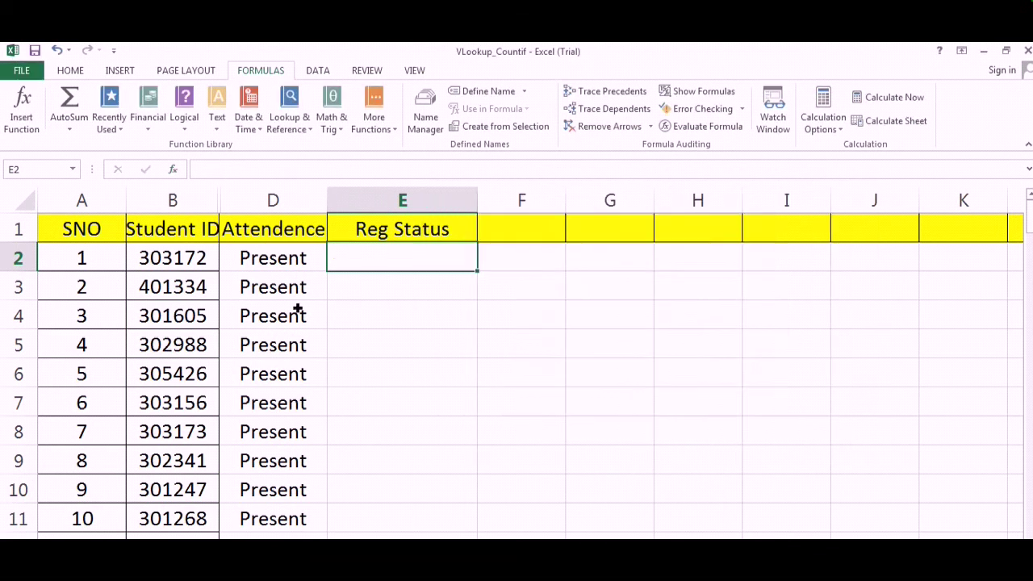
# - Insert the VLOOKUP function in cell E2 with the student ID in B2 as the Lookup_value
pyautogui.click(24, 113)
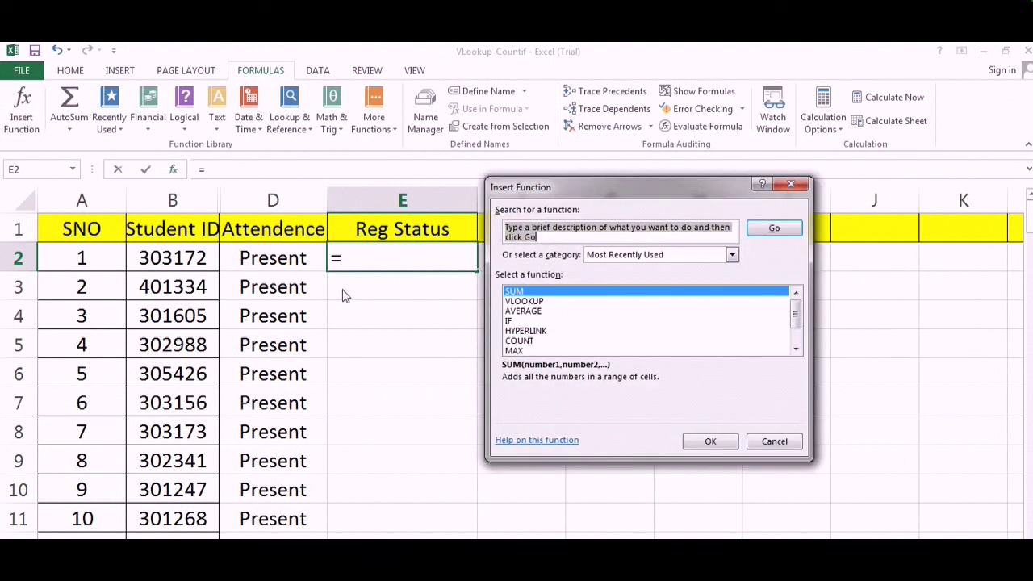
pyautogui.doubleClick(533, 302)
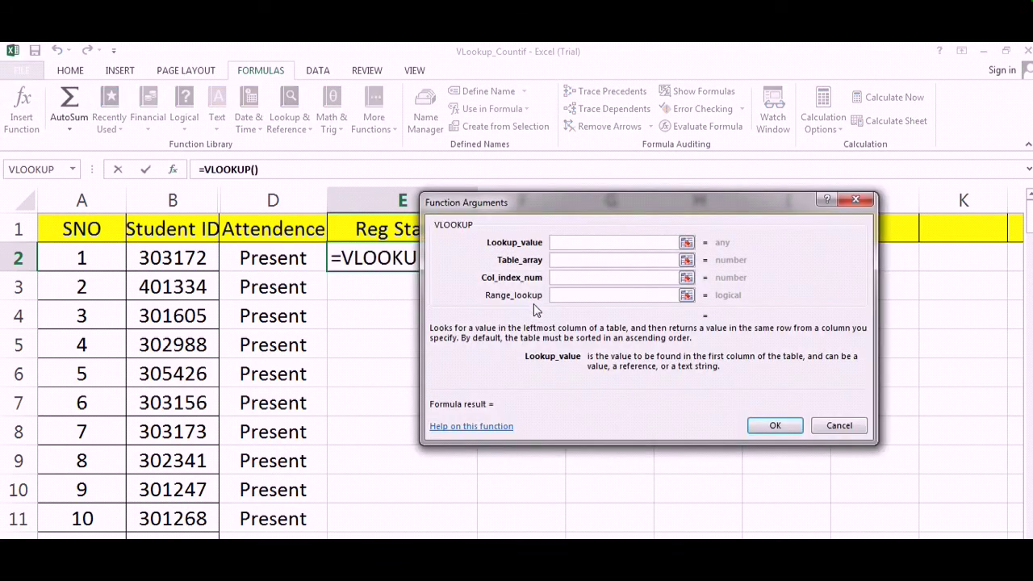
pyautogui.click(202, 258)
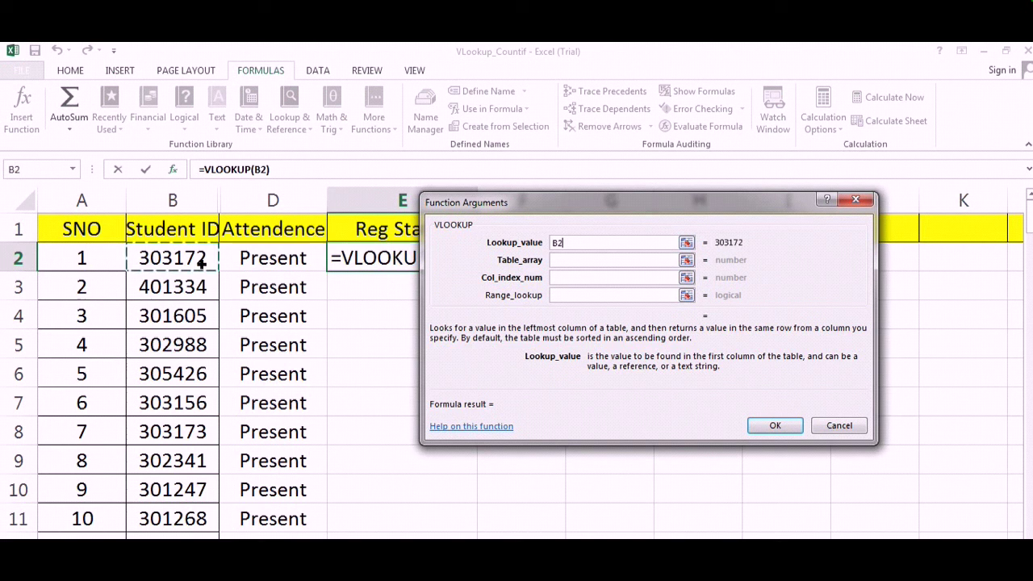
# - Set the VLOOKUP Table_array to the student IDs and statuses in Registered!B3:C84
pyautogui.click(577, 260)
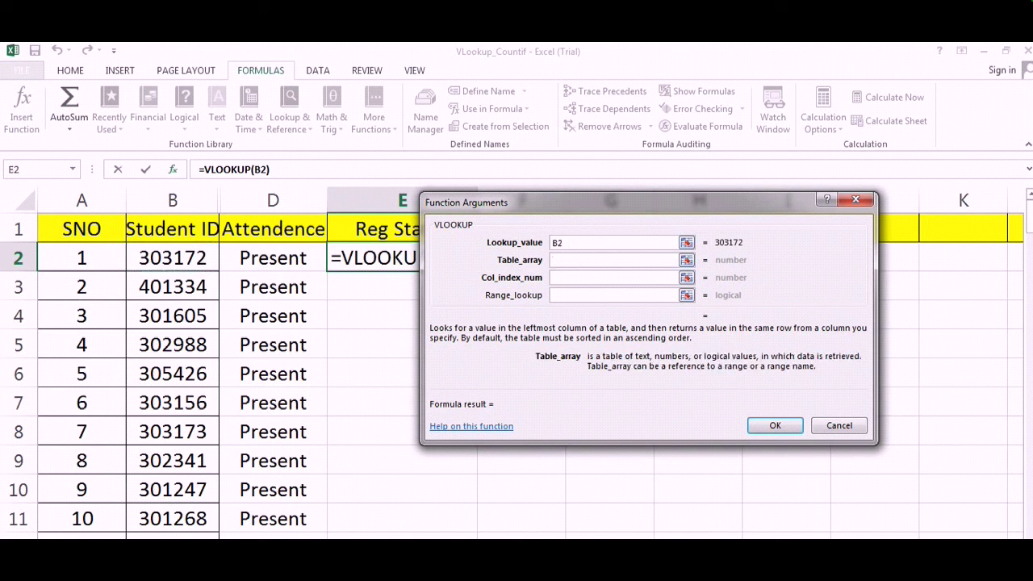
pyautogui.hotkey('ctrl', 'pagedown')
pyautogui.click(138, 287)
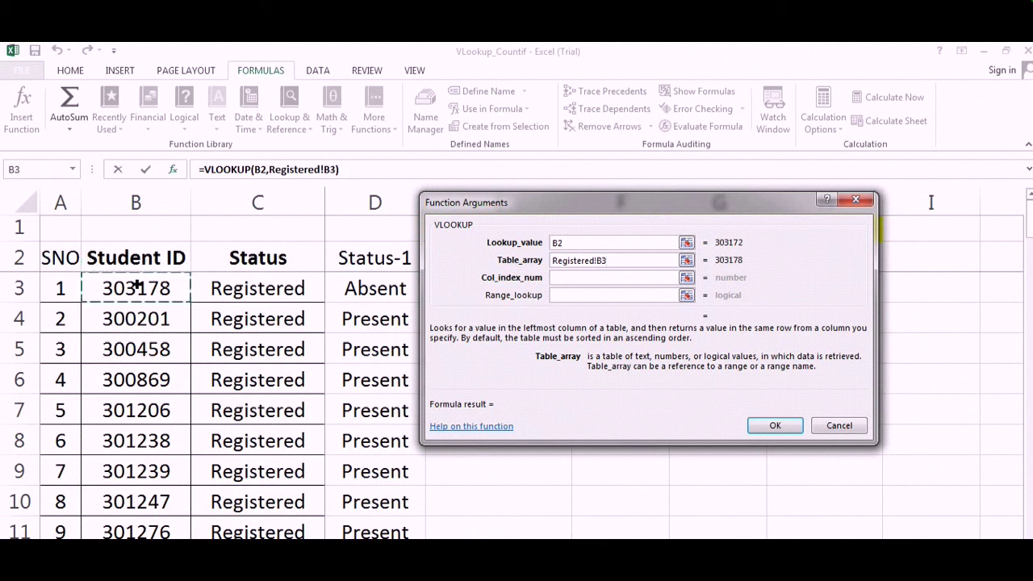
pyautogui.hotkey('shift', 'Right')
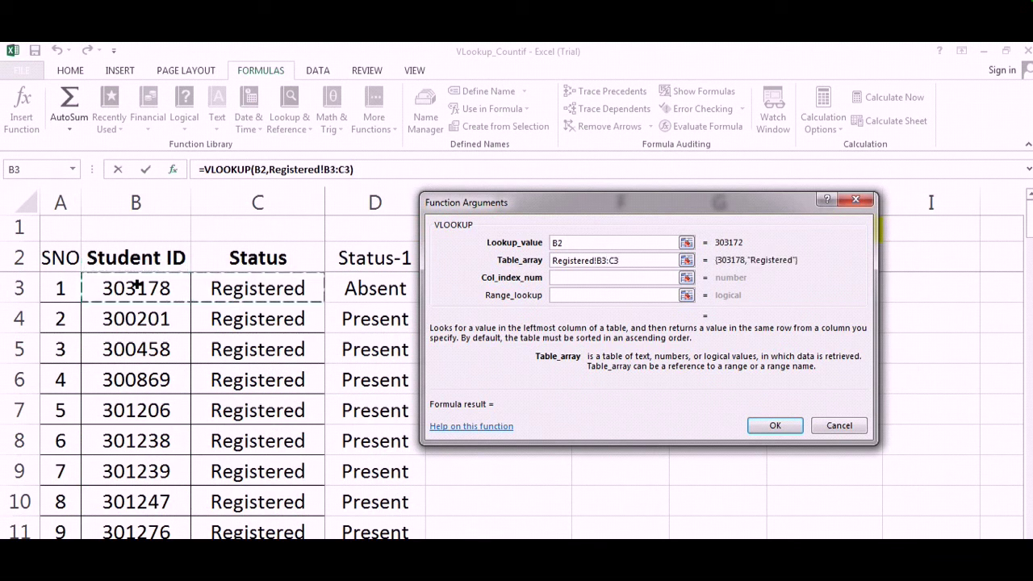
pyautogui.hotkey('shift', 'Down')
pyautogui.hotkey('shift', 'Down')
pyautogui.hotkey('shift', 'Down')
pyautogui.hotkey('shift', 'Down')
pyautogui.hotkey('shift', 'Down')
pyautogui.hotkey('shift', 'Down')
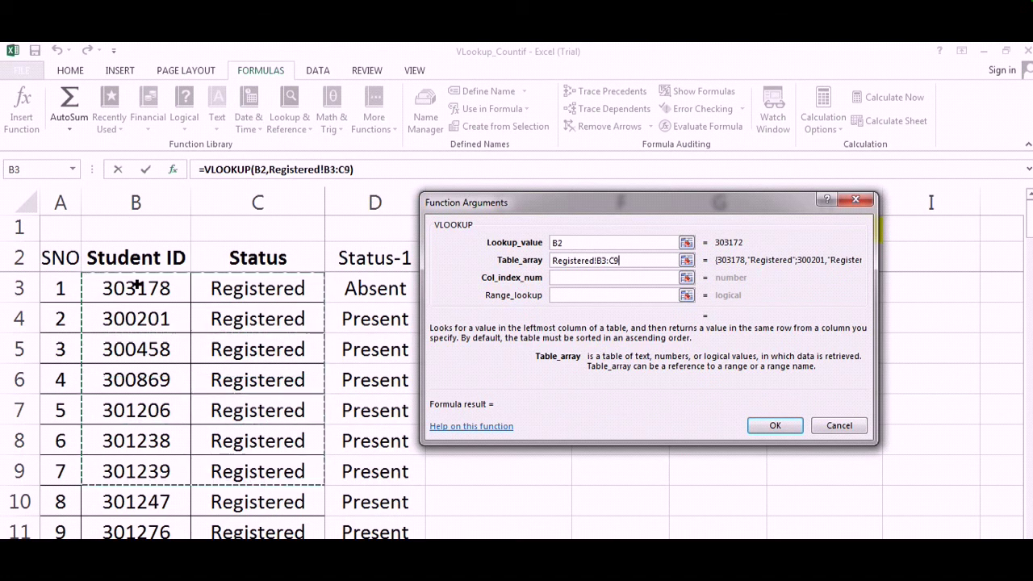
pyautogui.hotkey('ctrl', 'shift', 'Down')
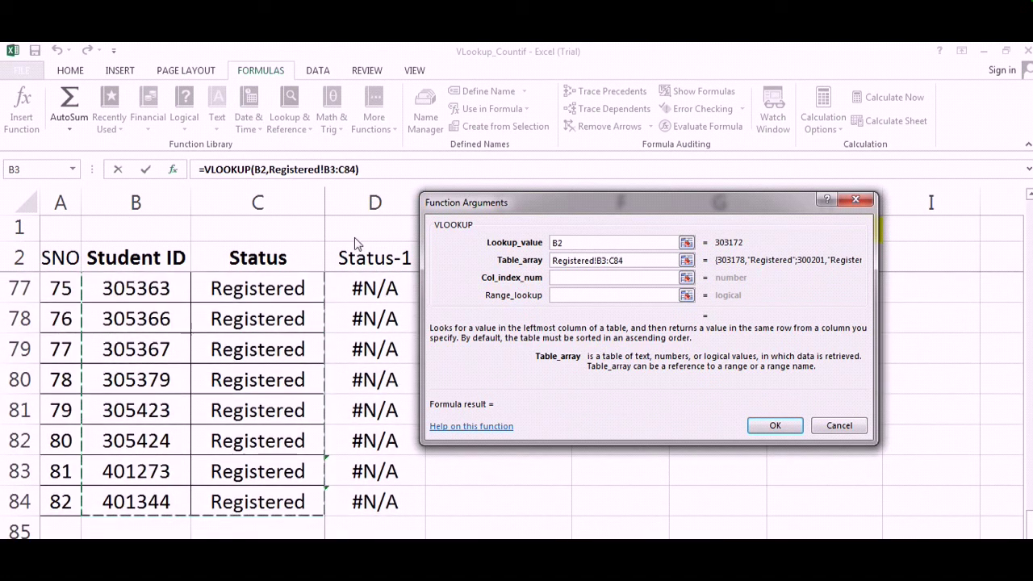
# - Set Col_index_num to 2 and Range_lookup to FALSE, and enter the finished VLOOKUP formula in E2
pyautogui.click(580, 277)
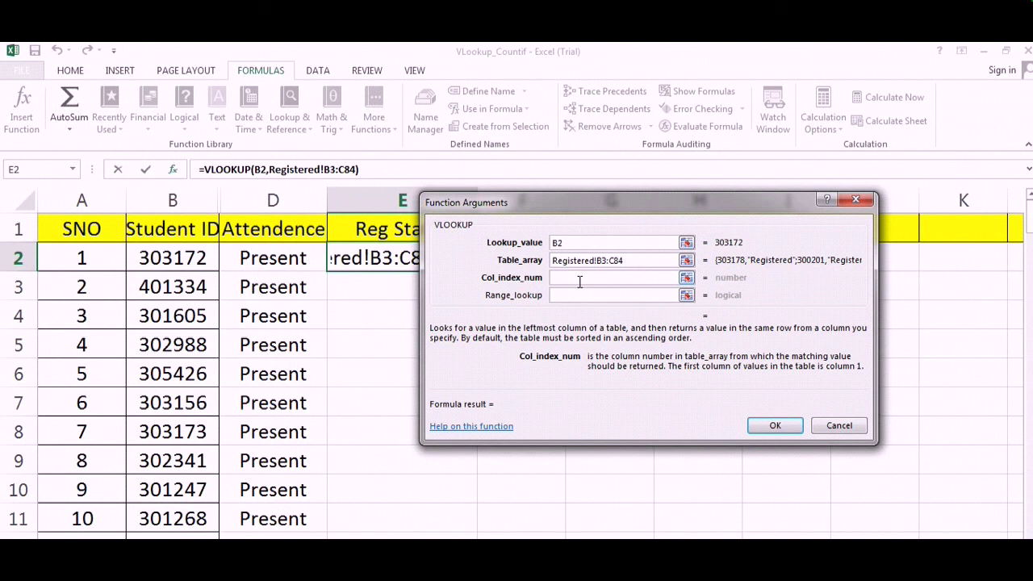
pyautogui.write('2')
pyautogui.click(579, 299)
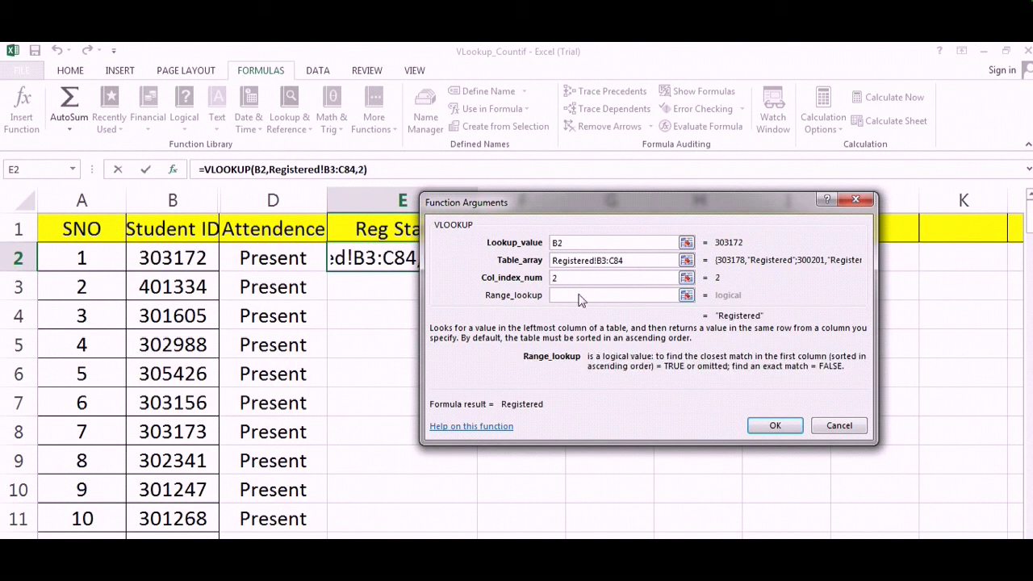
pyautogui.write('FALSE')
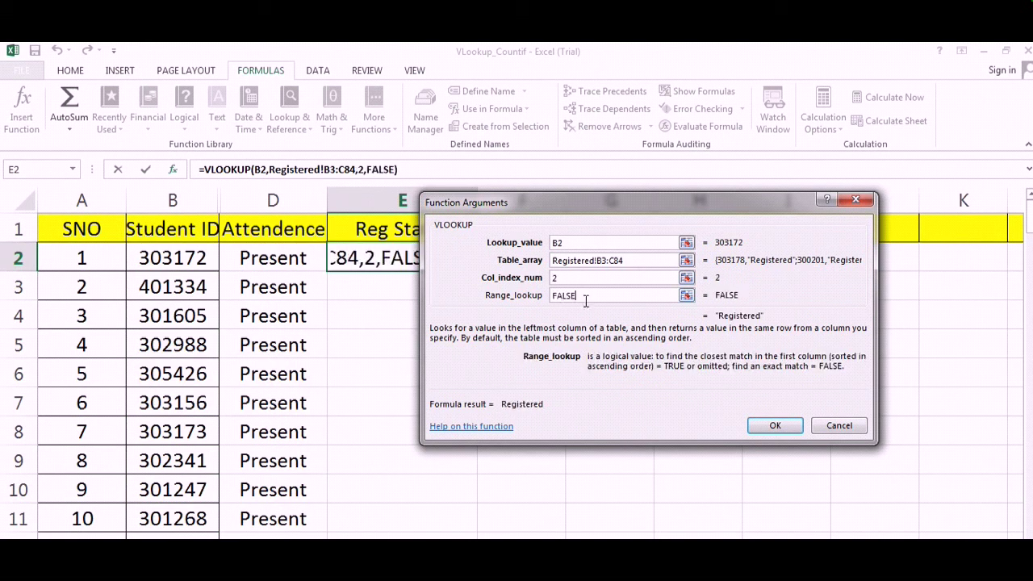
pyautogui.click(774, 426)
pyautogui.press('Up')
pyautogui.press('Down')
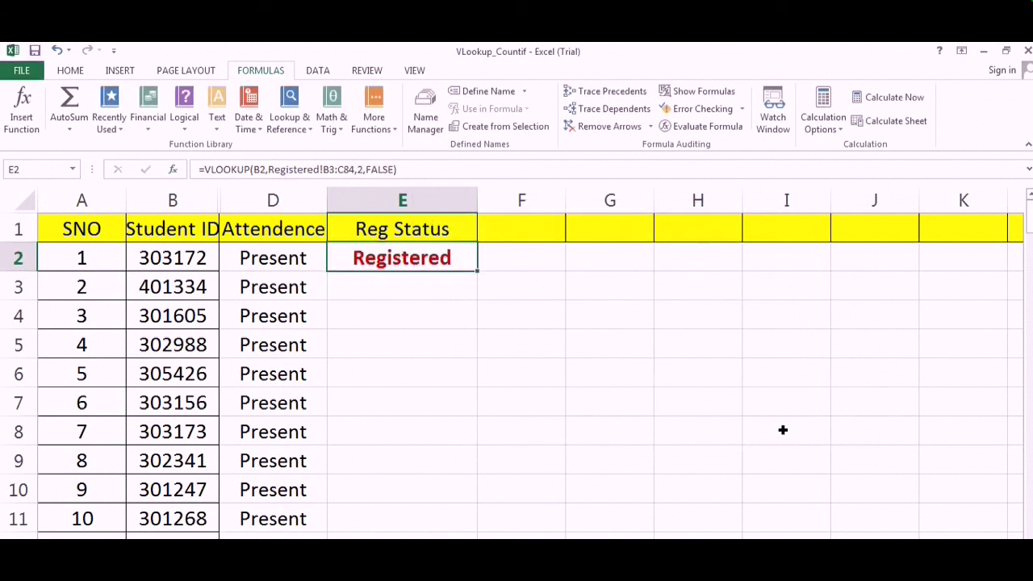
# - Make the table reference in the E2 formula absolute as Registered!$B$3:$C$84
pyautogui.press('F2')
pyautogui.press('Left')
pyautogui.press('Left')
pyautogui.press('Left')
pyautogui.press('Left')
pyautogui.press('Left')
pyautogui.press('Left')
pyautogui.press('Left')
pyautogui.press('Left')
pyautogui.press('Left')
pyautogui.press('Left')
pyautogui.press('Left')
pyautogui.press('Left')
pyautogui.press('Left')
pyautogui.press('Left')
pyautogui.press('Left')
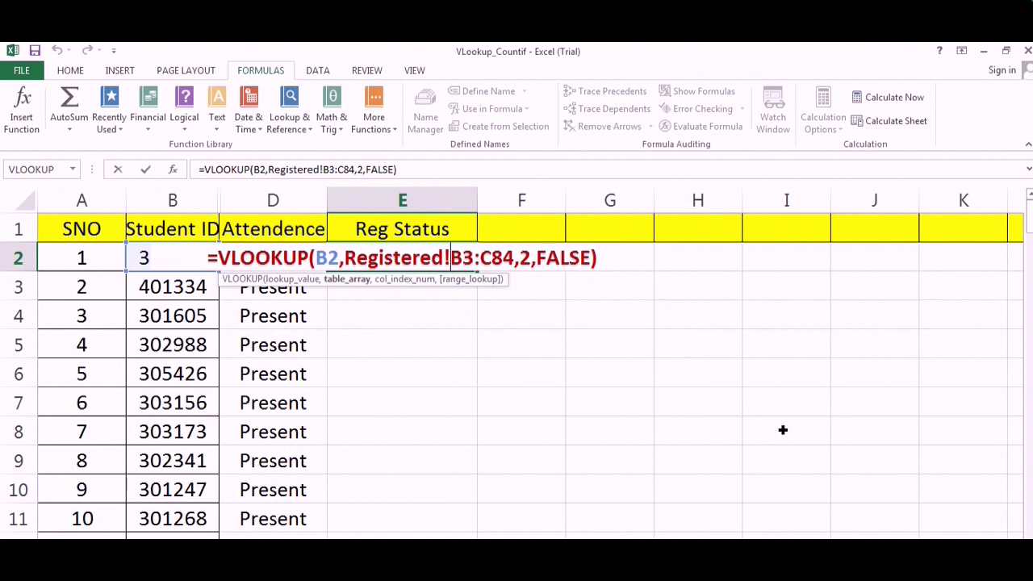
pyautogui.press('F4')
pyautogui.press('Right')
pyautogui.press('Right')
pyautogui.press('F4')
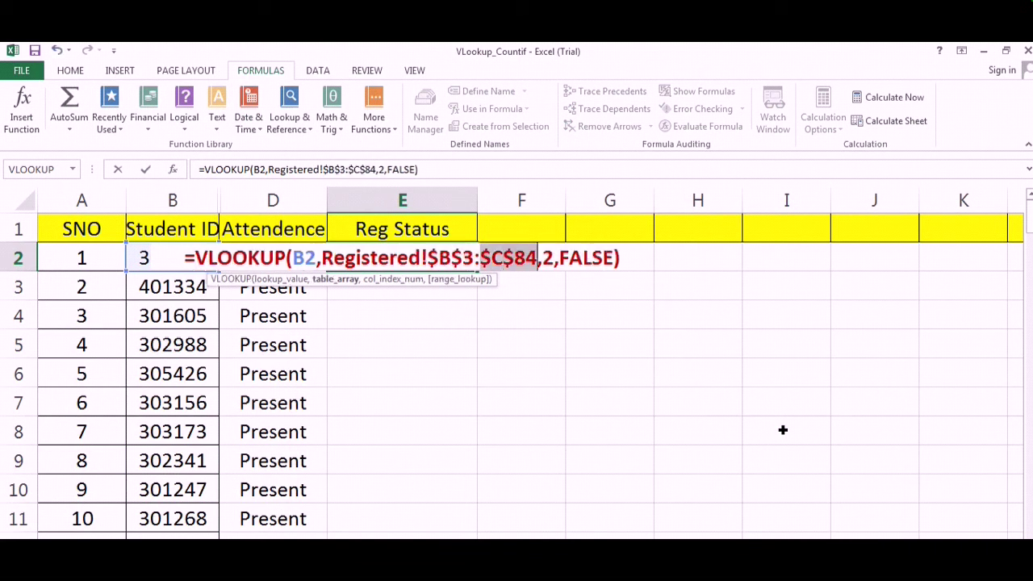
pyautogui.press('Return')
pyautogui.press('Up')
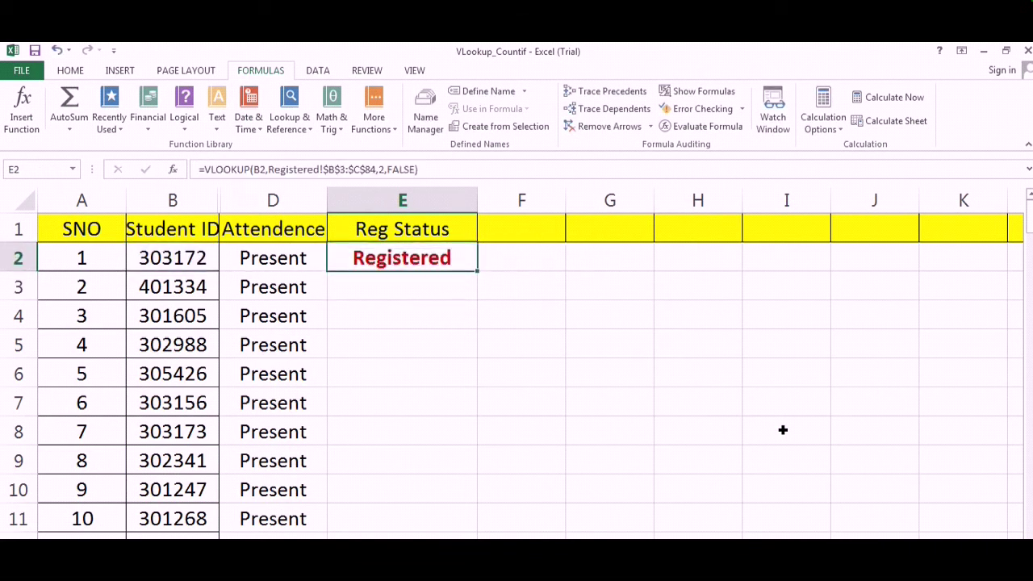
# - Copy the VLOOKUP formula from E2 into cells E3:E83, down to the last student on the Attendence sheet
pyautogui.hotkey('ctrl', 'c')
pyautogui.press('Down')
pyautogui.hotkey('ctrl', 'shift', 'Down')
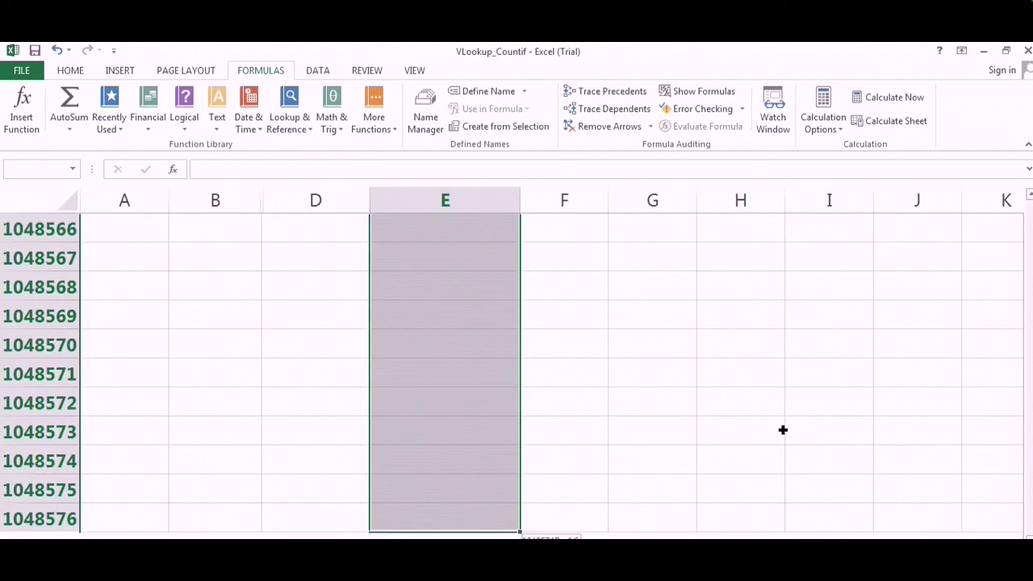
pyautogui.hotkey('ctrl', 'v')
pyautogui.hotkey('ctrl', 'Up')
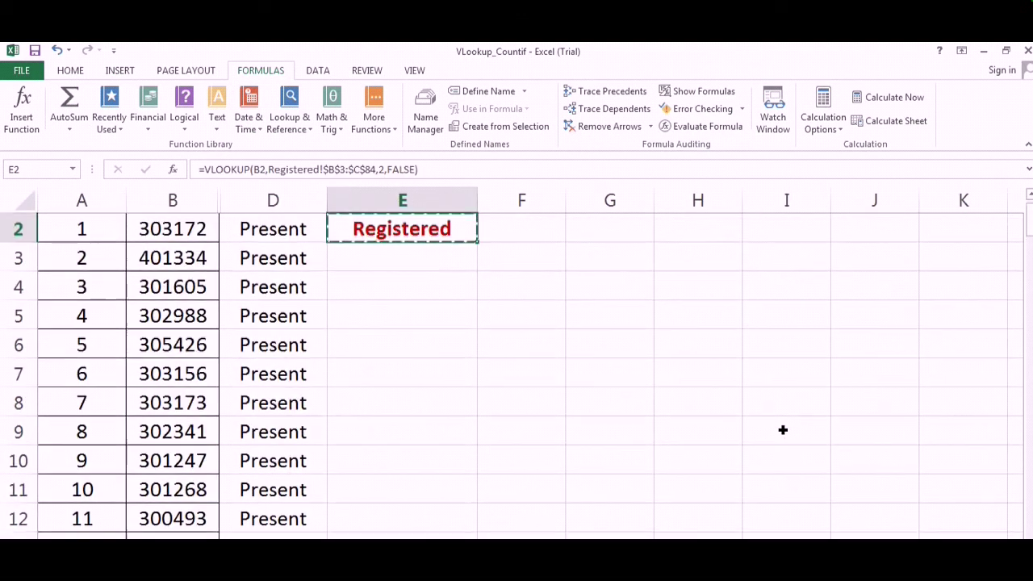
pyautogui.press('Down')
pyautogui.press('Left')
pyautogui.press('Right')
pyautogui.press('Up')
pyautogui.press('Down')
pyautogui.hotkey('shift', 'Down')
pyautogui.hotkey('shift', 'Down')
pyautogui.hotkey('shift', 'Down')
pyautogui.hotkey('shift', 'Down')
pyautogui.hotkey('shift', 'Down')
pyautogui.hotkey('shift', 'Down')
pyautogui.hotkey('shift', 'Down')
pyautogui.hotkey('shift', 'Down')
pyautogui.hotkey('shift', 'Down')
pyautogui.hotkey('shift', 'Down')
pyautogui.hotkey('shift', 'Down')
pyautogui.hotkey('shift', 'Down')
pyautogui.hotkey('shift', 'Down')
pyautogui.hotkey('shift', 'Down')
pyautogui.hotkey('shift', 'Down')
pyautogui.hotkey('shift', 'Down')
pyautogui.hotkey('shift', 'Down')
pyautogui.hotkey('shift', 'Down')
pyautogui.hotkey('shift', 'Down')
pyautogui.hotkey('shift', 'Down')
pyautogui.hotkey('shift', 'Down')
pyautogui.hotkey('shift', 'Down')
pyautogui.hotkey('shift', 'Down')
pyautogui.hotkey('shift', 'Down')
pyautogui.hotkey('shift', 'Down')
pyautogui.hotkey('shift', 'Down')
pyautogui.hotkey('shift', 'Down')
pyautogui.hotkey('shift', 'Down')
pyautogui.hotkey('shift', 'Down')
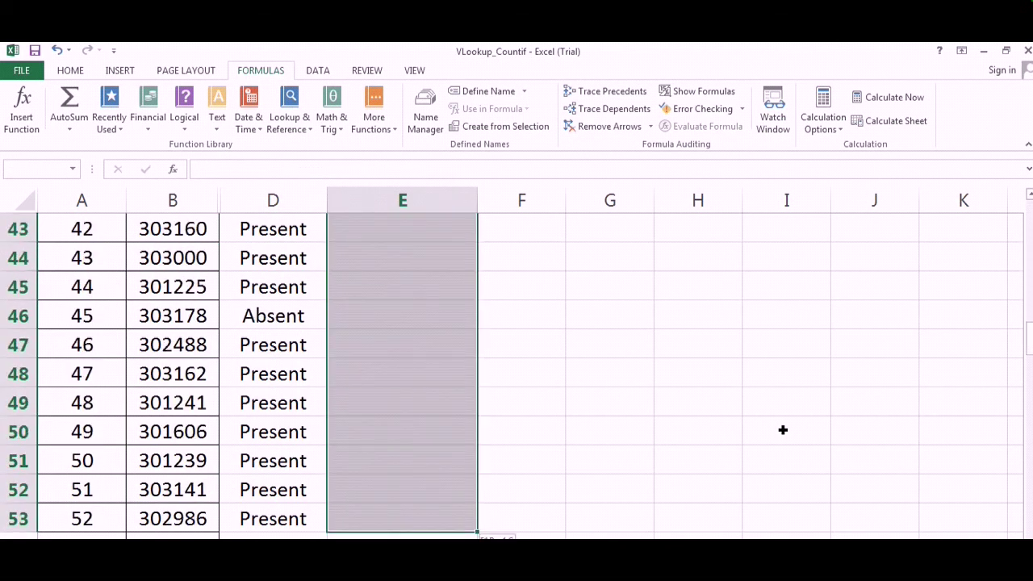
pyautogui.hotkey('shift', 'Down')
pyautogui.hotkey('shift', 'Up')
pyautogui.hotkey('shift', 'Up')
pyautogui.hotkey('shift', 'Up')
pyautogui.hotkey('shift', 'Up')
pyautogui.hotkey('shift', 'Up')
pyautogui.hotkey('shift', 'Up')
pyautogui.hotkey('shift', 'Up')
pyautogui.hotkey('shift', 'Up')
pyautogui.hotkey('shift', 'Up')
pyautogui.hotkey('shift', 'Up')
pyautogui.hotkey('shift', 'Up')
pyautogui.hotkey('shift', 'Up')
pyautogui.hotkey('shift', 'Up')
pyautogui.hotkey('shift', 'Up')
pyautogui.hotkey('shift', 'Up')
pyautogui.hotkey('shift', 'Up')
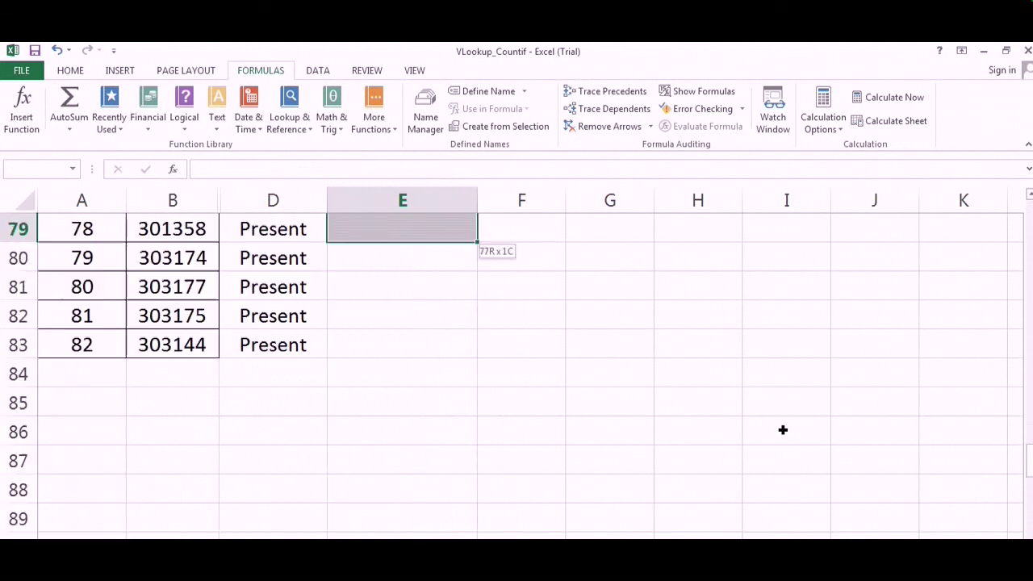
pyautogui.hotkey('shift', 'Down')
pyautogui.hotkey('shift', 'Down')
pyautogui.hotkey('shift', 'Down')
pyautogui.hotkey('shift', 'Down')
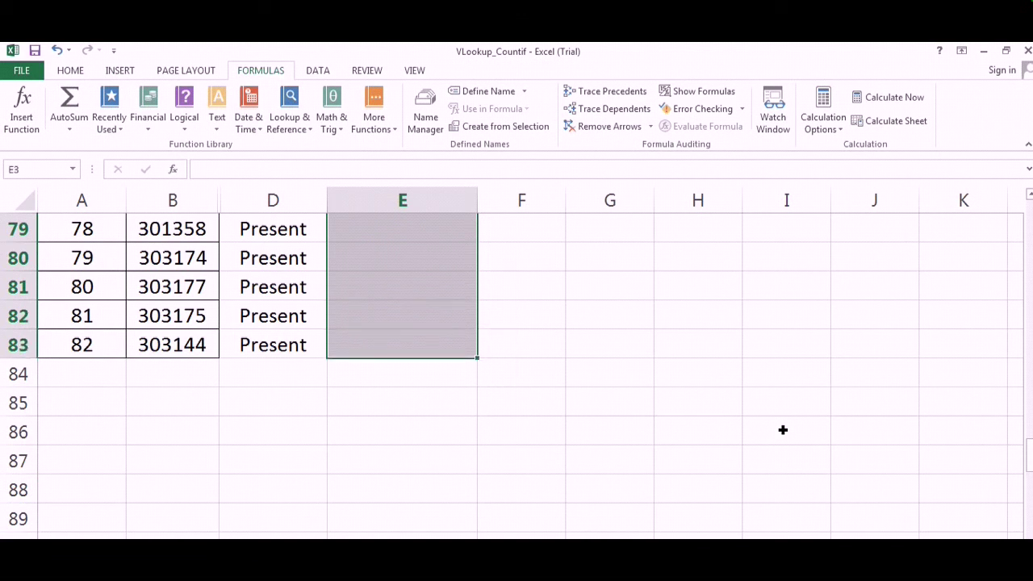
pyautogui.hotkey('ctrl', 'v')
pyautogui.hotkey('ctrl', 'Down')
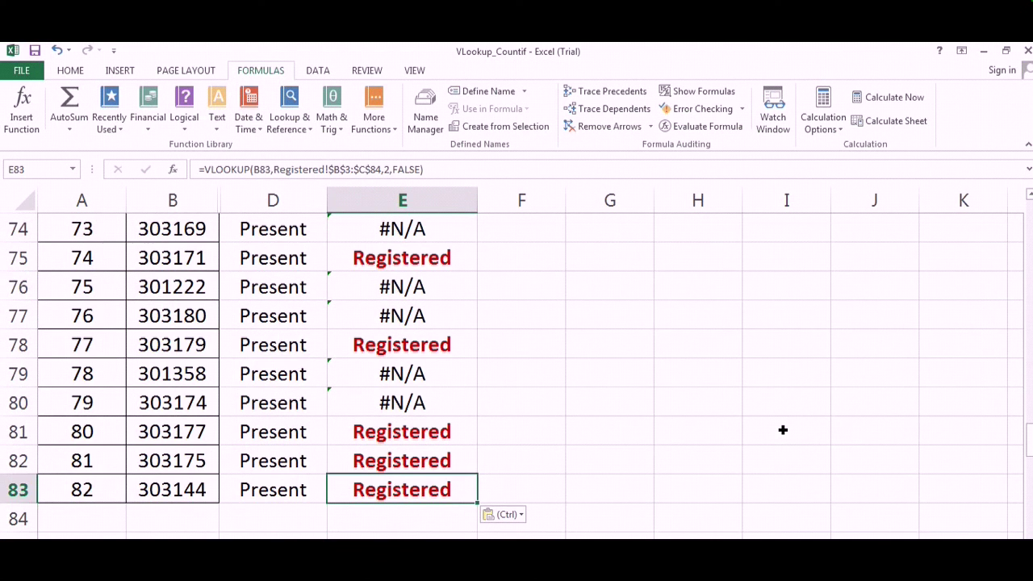
pyautogui.press('Up')
pyautogui.press('Up')
pyautogui.press('Up')
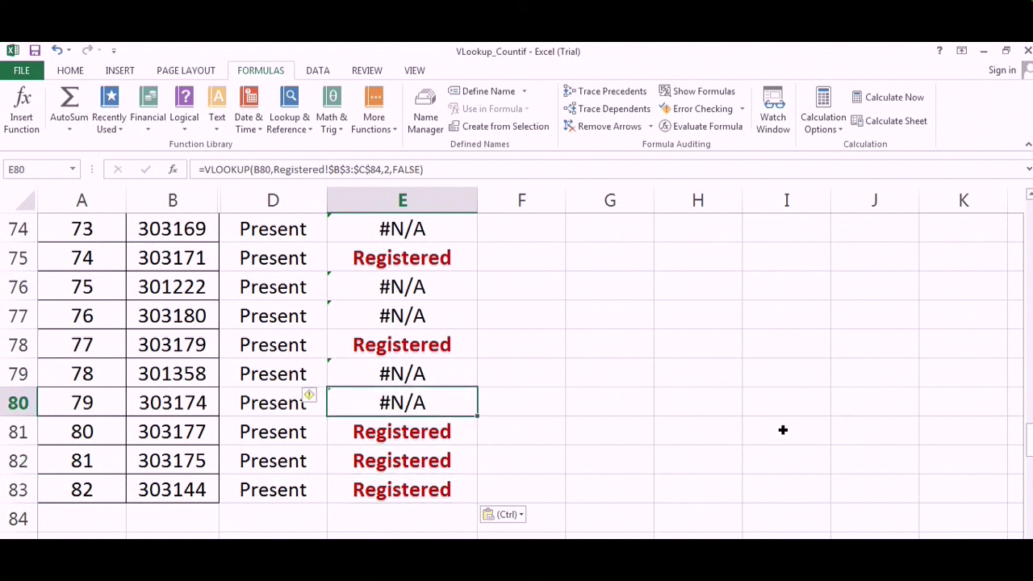
# - Review the VLOOKUP results in column E upward from row 80, checking which student IDs have no registration match
pyautogui.press('Up')
pyautogui.press('Up')
pyautogui.press('Up')
pyautogui.press('Up')
pyautogui.press('Up')
pyautogui.press('Up')
pyautogui.press('Up')
pyautogui.press('Up')
pyautogui.press('Up')
pyautogui.press('Up')
pyautogui.press('Up')
pyautogui.press('Up')
pyautogui.press('Up')
pyautogui.press('Up')
pyautogui.press('Up')
pyautogui.press('Up')
pyautogui.press('Up')
pyautogui.press('Up')
pyautogui.press('Up')
pyautogui.press('Up')
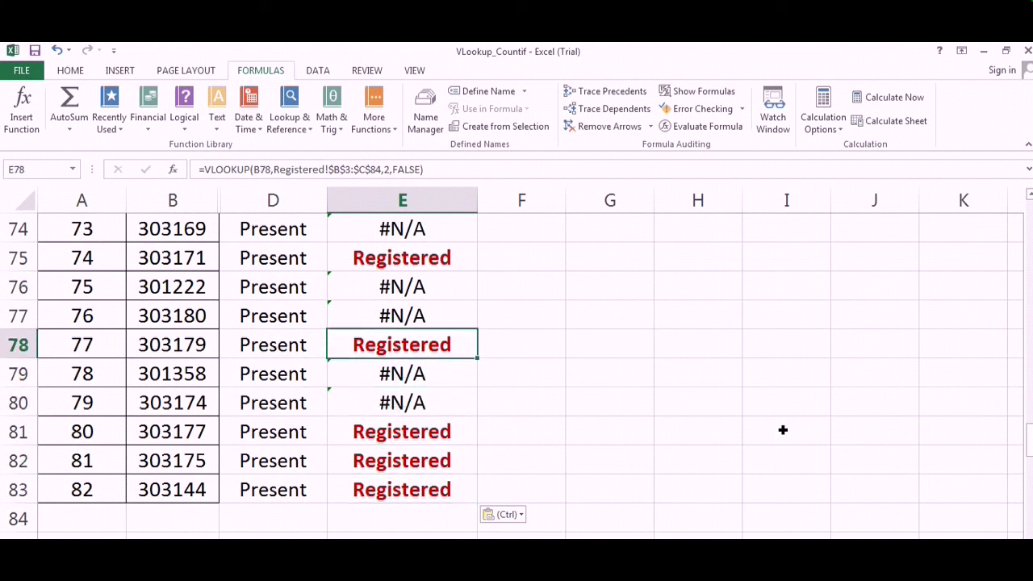